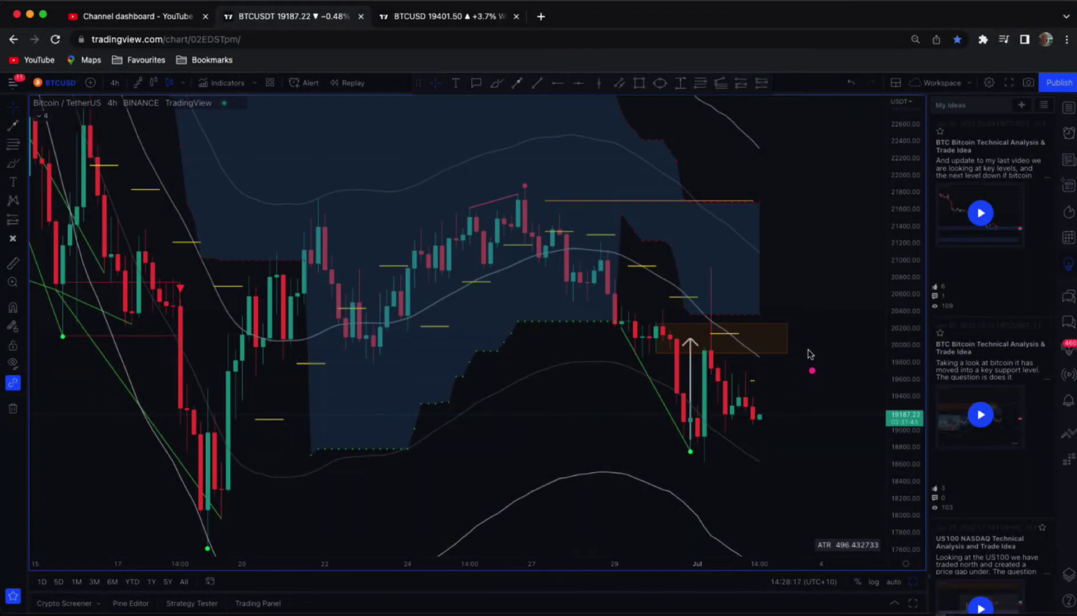
Circle the newest published Bitcoin idea in the ideas list and draw an arrow pointing to it
drag(1005, 145, 969, 130)
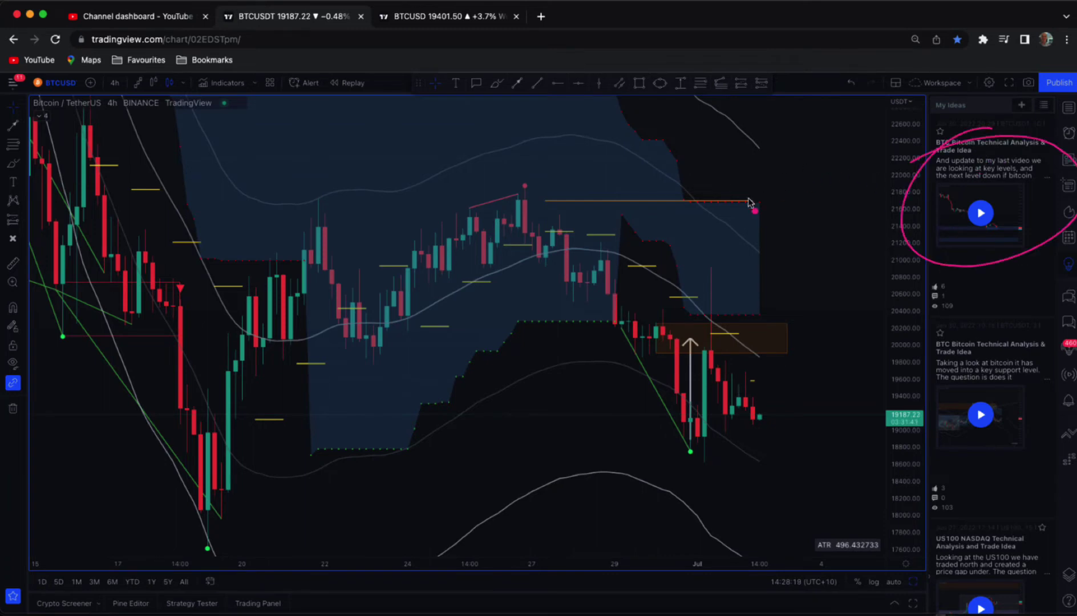
drag(764, 206, 935, 204)
drag(912, 186, 858, 238)
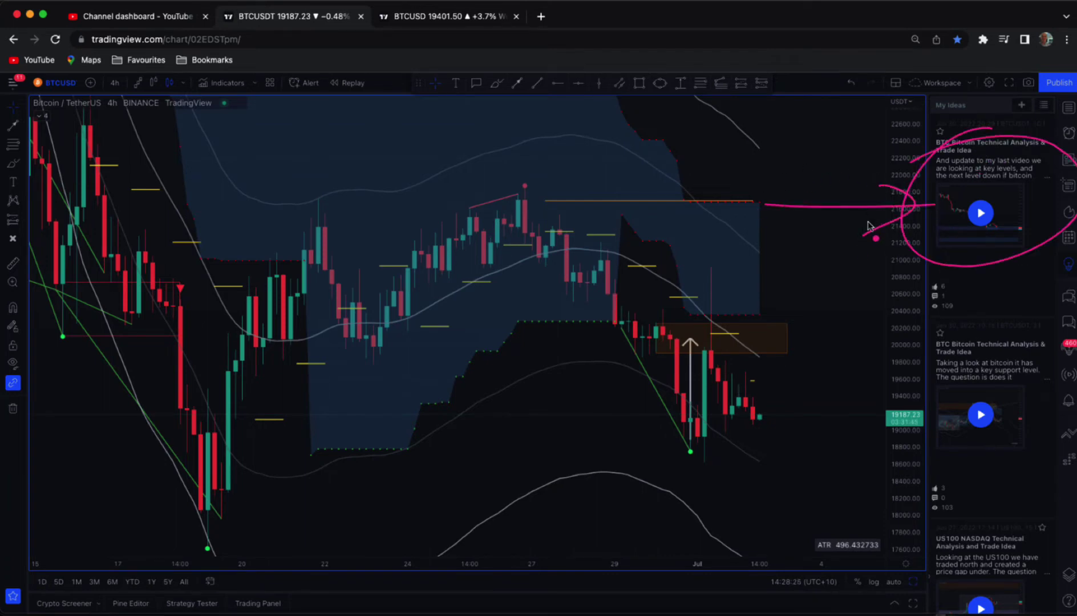
Mark the rise from the recent low into the orange zone with an arrow and highlight the wick above it
mouse_move(688, 450)
mouse_down()
mouse_move(710, 326)
mouse_move(724, 351)
mouse_up()
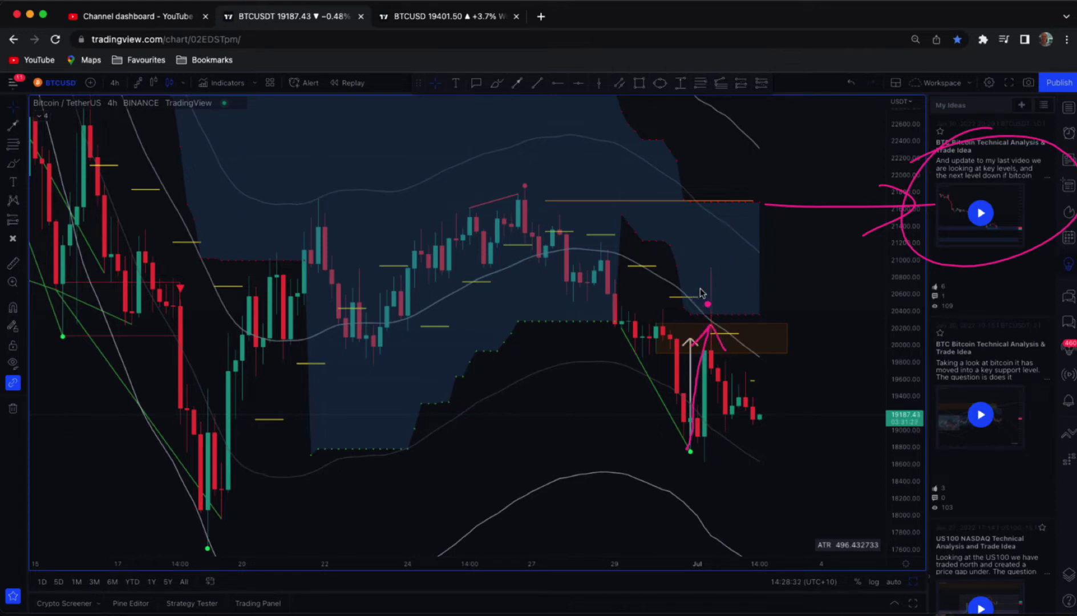
mouse_move(699, 290)
mouse_down()
mouse_move(732, 267)
mouse_move(743, 298)
mouse_move(762, 251)
mouse_up()
mouse_move(759, 302)
mouse_down()
mouse_move(787, 361)
mouse_move(826, 338)
mouse_up()
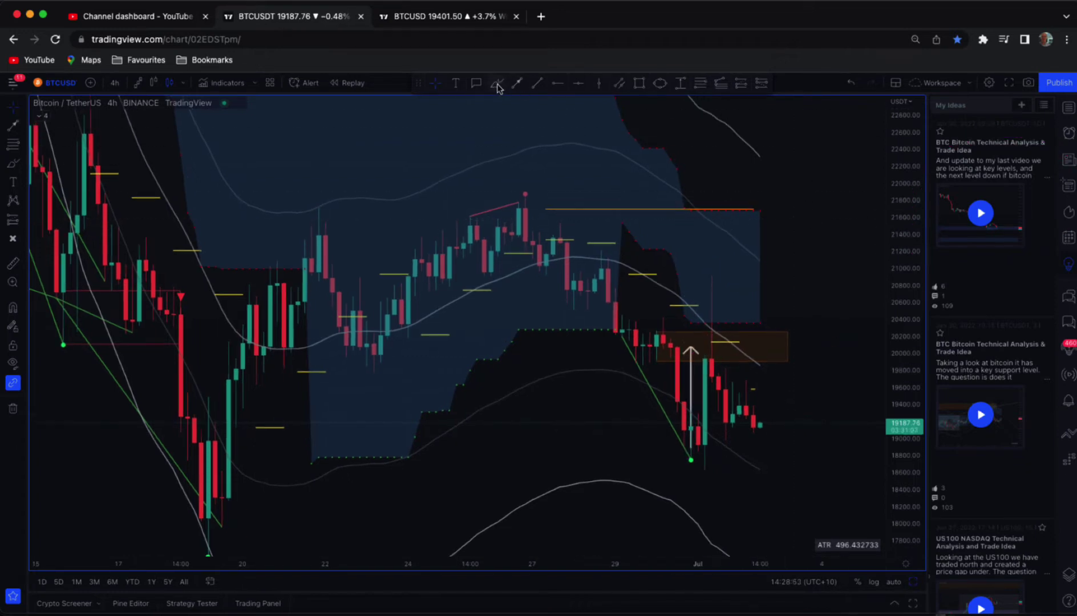
Brush a small arc over the tip of the 1 July wick on the 4-hour chart
click(497, 84)
mouse_move(704, 287)
mouse_down()
mouse_move(717, 270)
mouse_move(722, 287)
mouse_up()
click(13, 108)
click(57, 107)
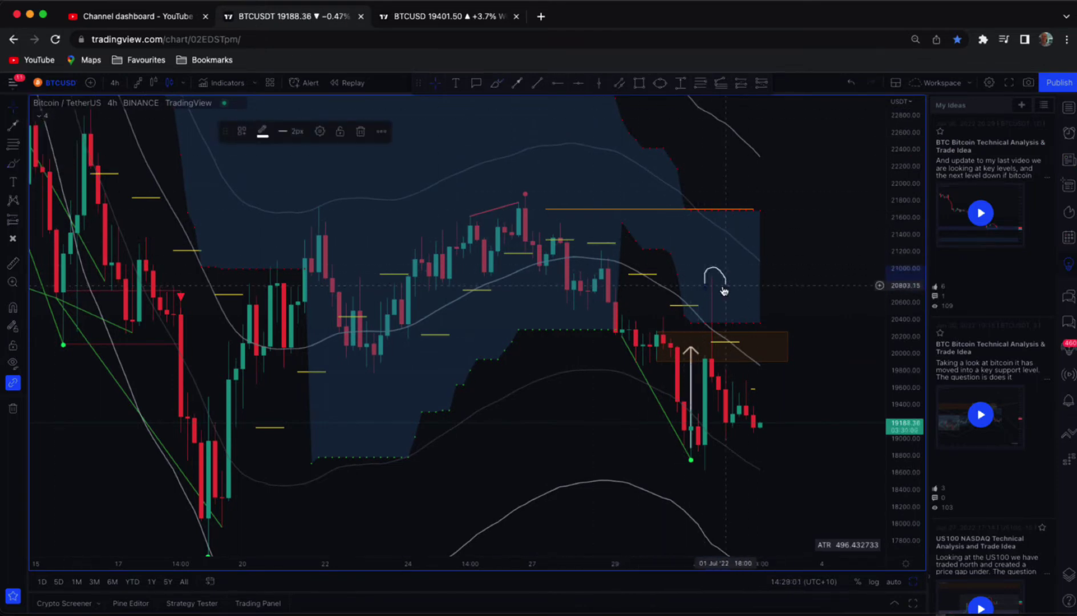
click(824, 224)
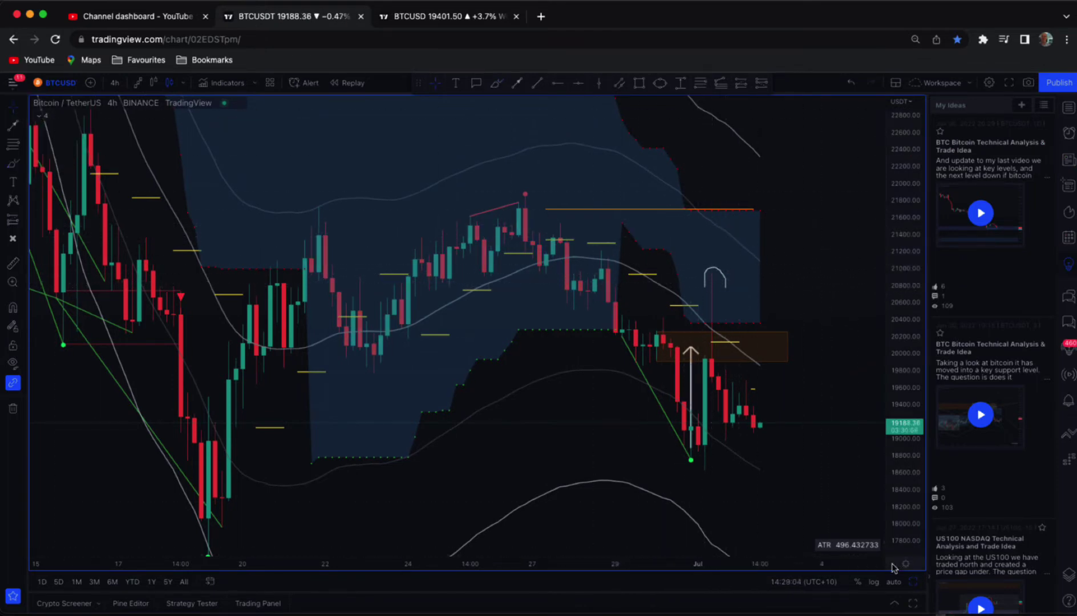
Restore the three-chart layout and bring the 1 July price spike into view on the 5-minute chart
click(917, 584)
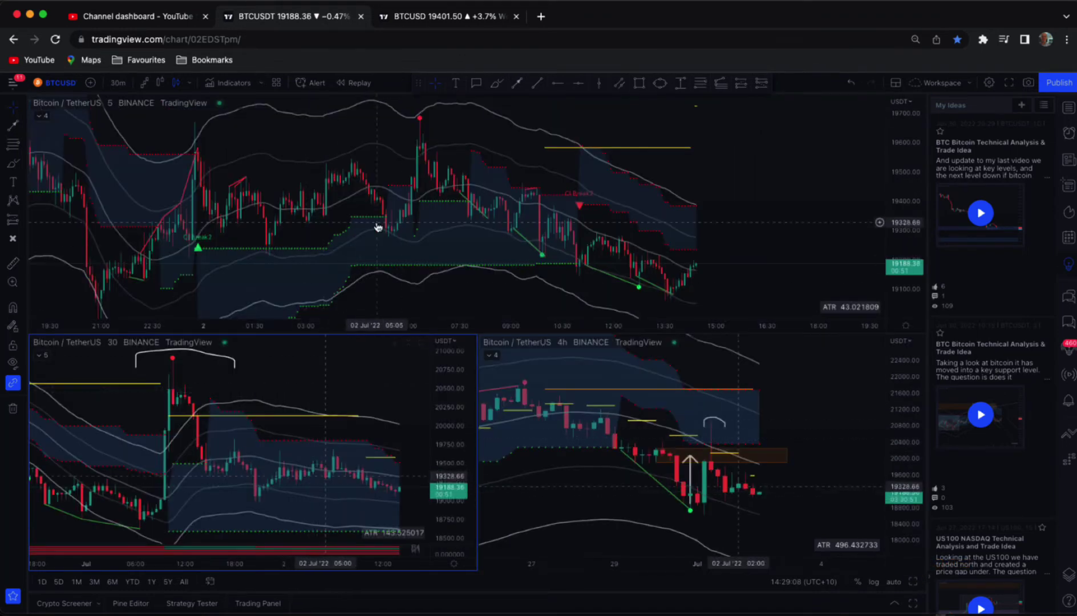
drag(411, 161, 694, 267)
drag(348, 139, 524, 182)
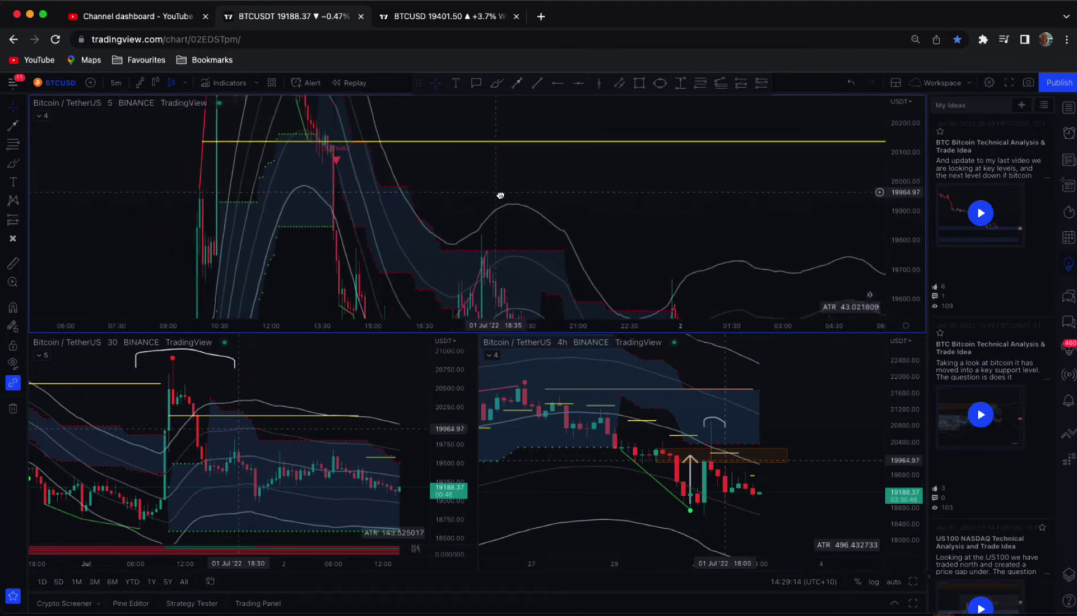
scroll(519, 178, up, 3)
scroll(509, 176, down, 1)
drag(463, 165, 661, 188)
scroll(625, 198, up, 2)
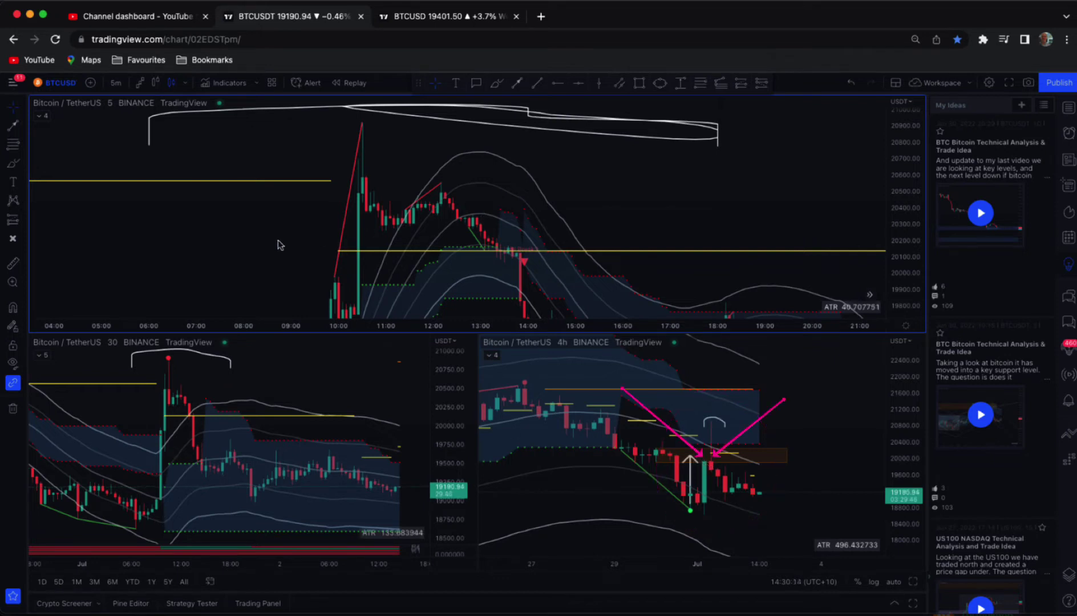
Undo the recent view and price scale changes on the 5-minute chart
click(851, 83)
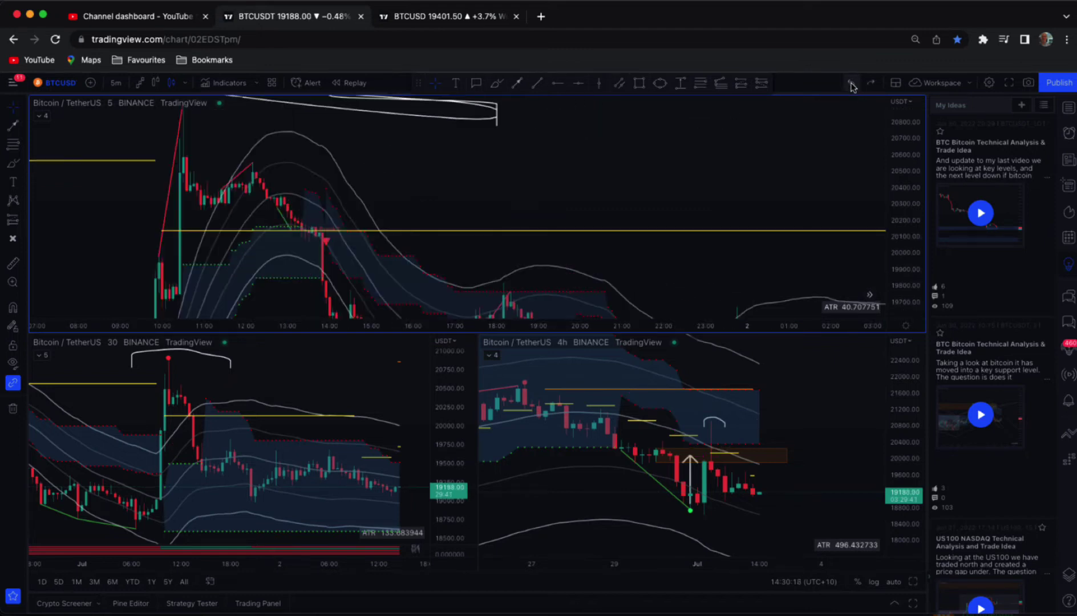
click(851, 83)
click(851, 83)
click(851, 83)
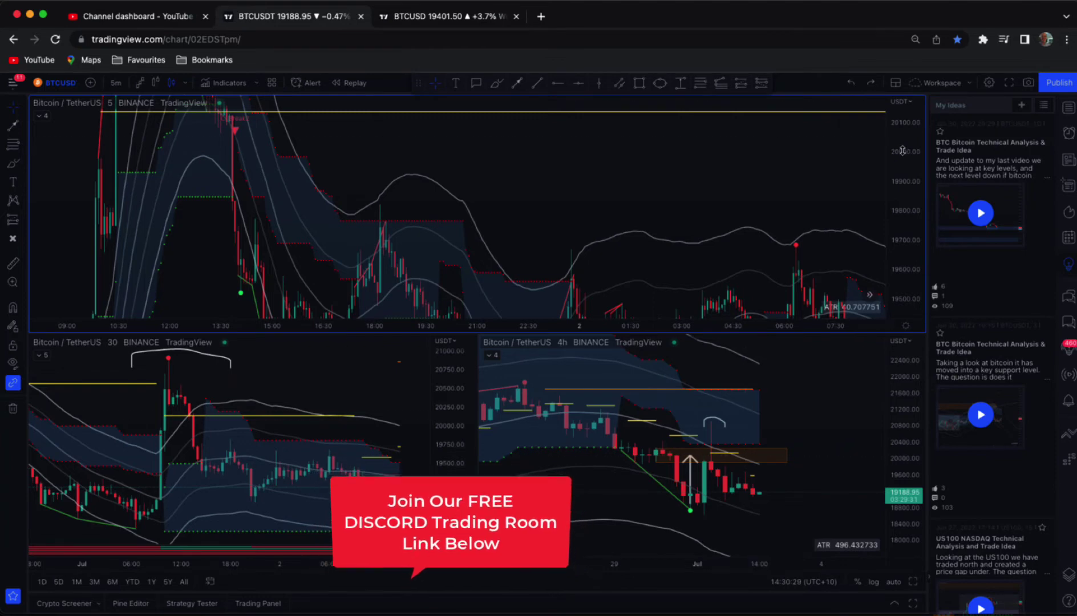
drag(899, 159, 899, 235)
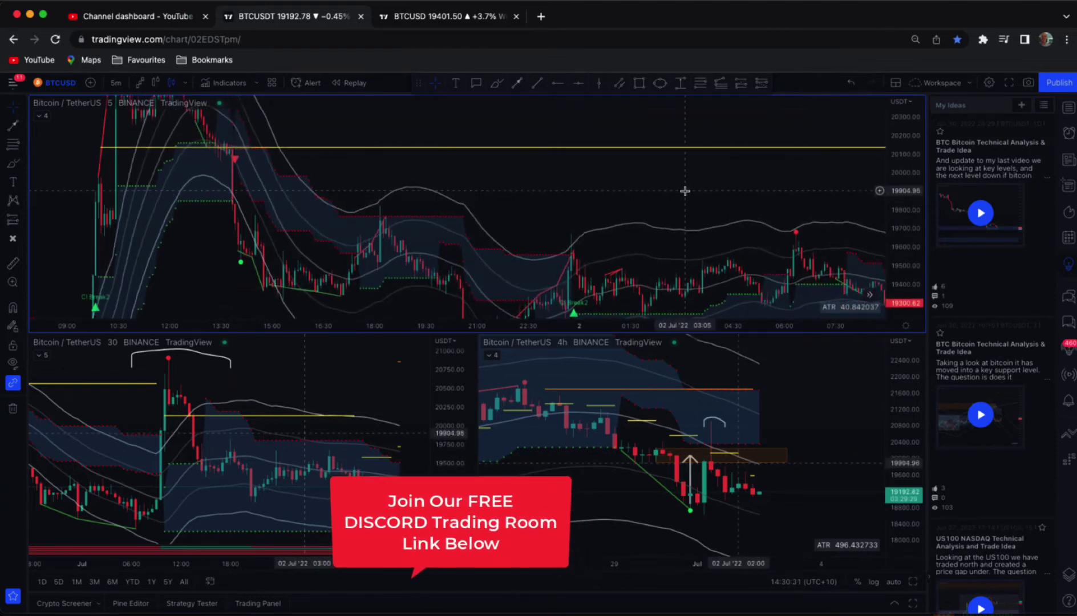
click(851, 83)
click(851, 83)
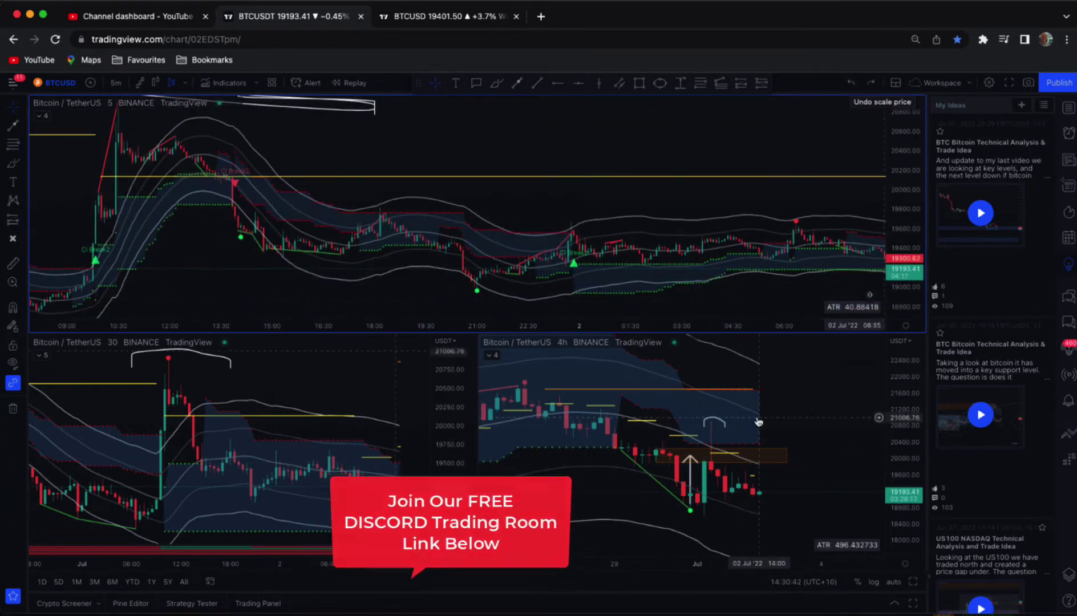
Delete the brushed arc above the 1 July wick on the 4-hour chart
click(721, 423)
key(Delete)
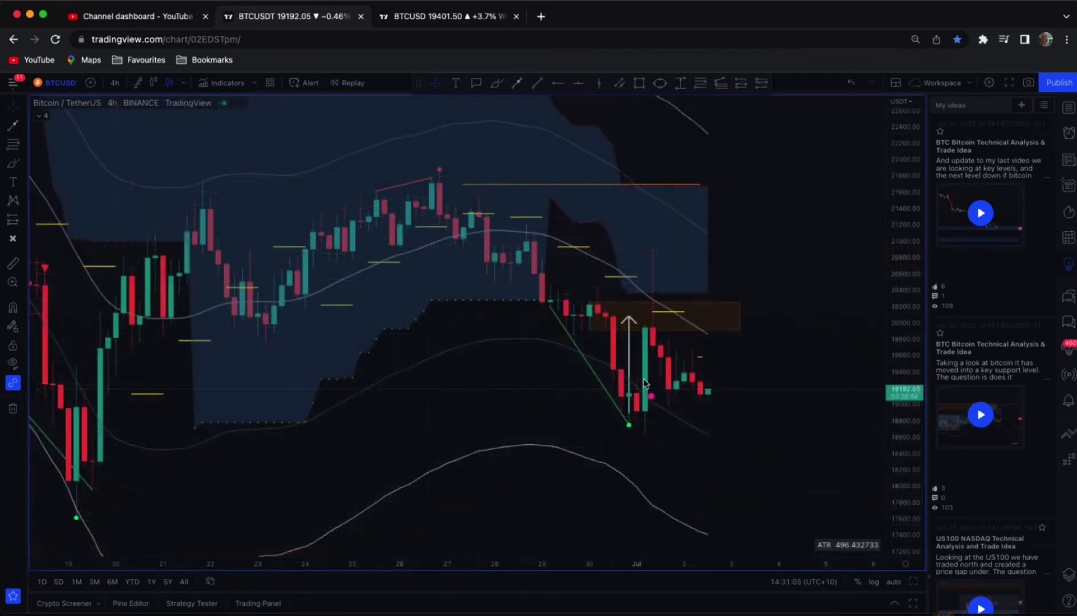
Draw a Fibonacci retracement on the 4-hour chart from the 30 June high at about 20436 to the low at about 18638
mouse_move(642, 388)
mouse_down()
mouse_move(643, 337)
mouse_move(656, 374)
mouse_up()
click(701, 84)
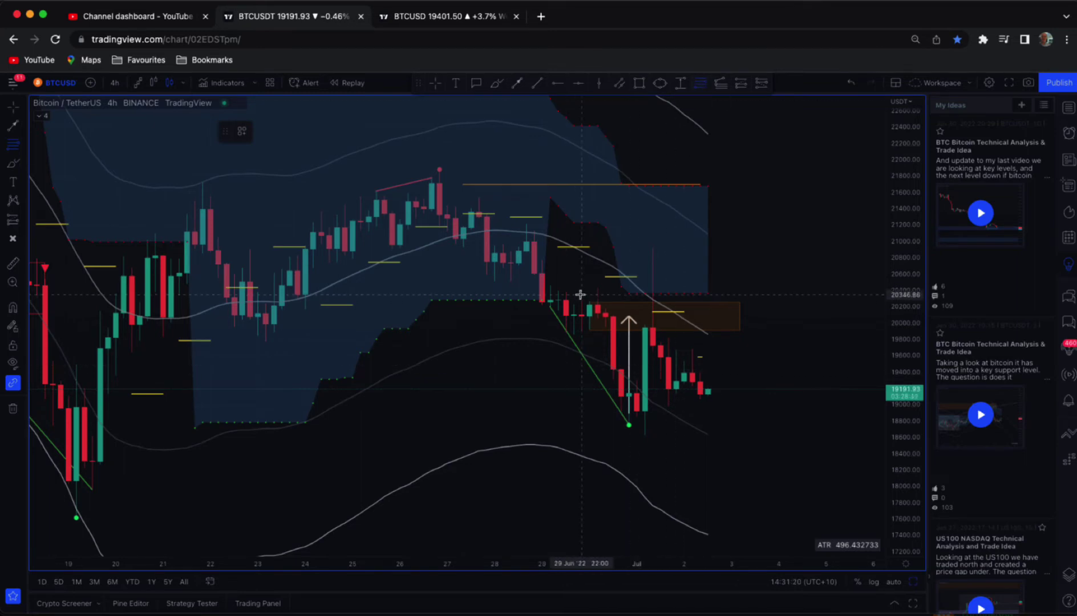
click(589, 288)
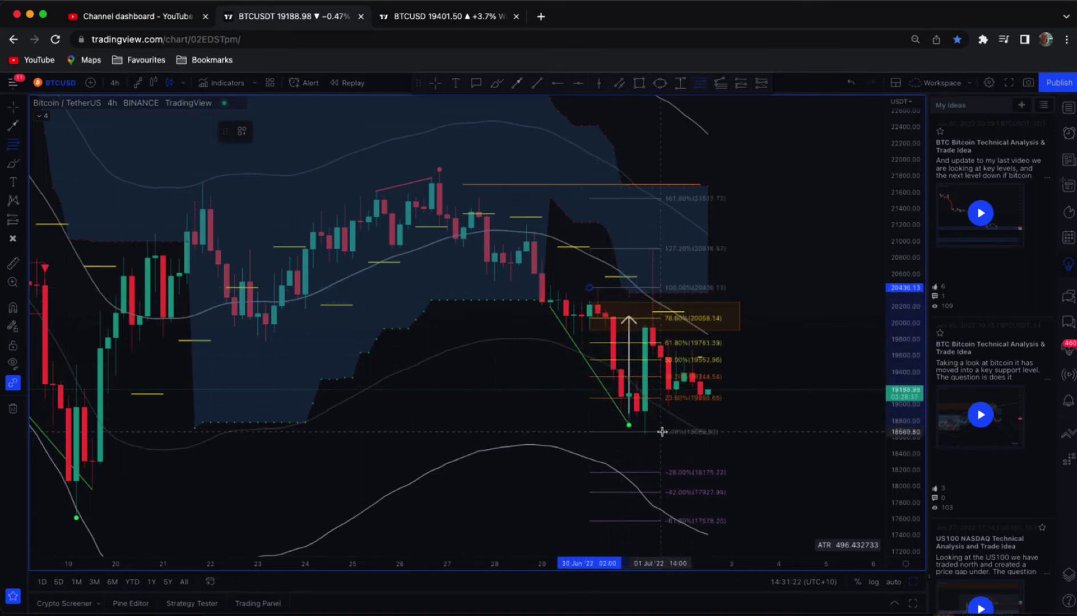
click(691, 433)
Bracket the 50% to 78.6% retracement levels and circle the top of the green 1 July candle
drag(756, 320, 764, 361)
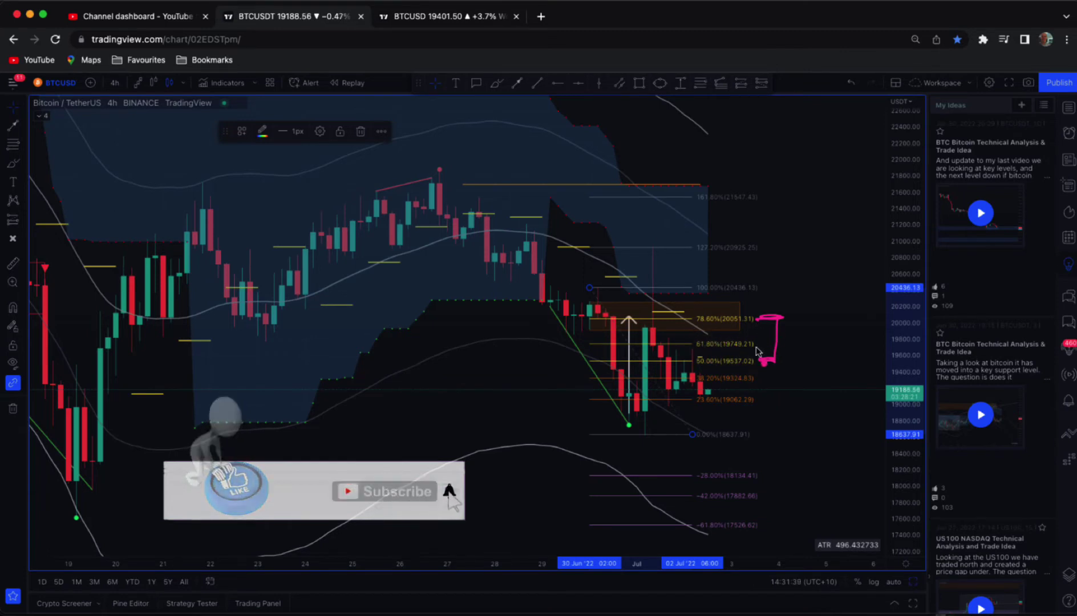
mouse_move(752, 344)
mouse_down()
mouse_move(763, 316)
mouse_move(741, 344)
mouse_up()
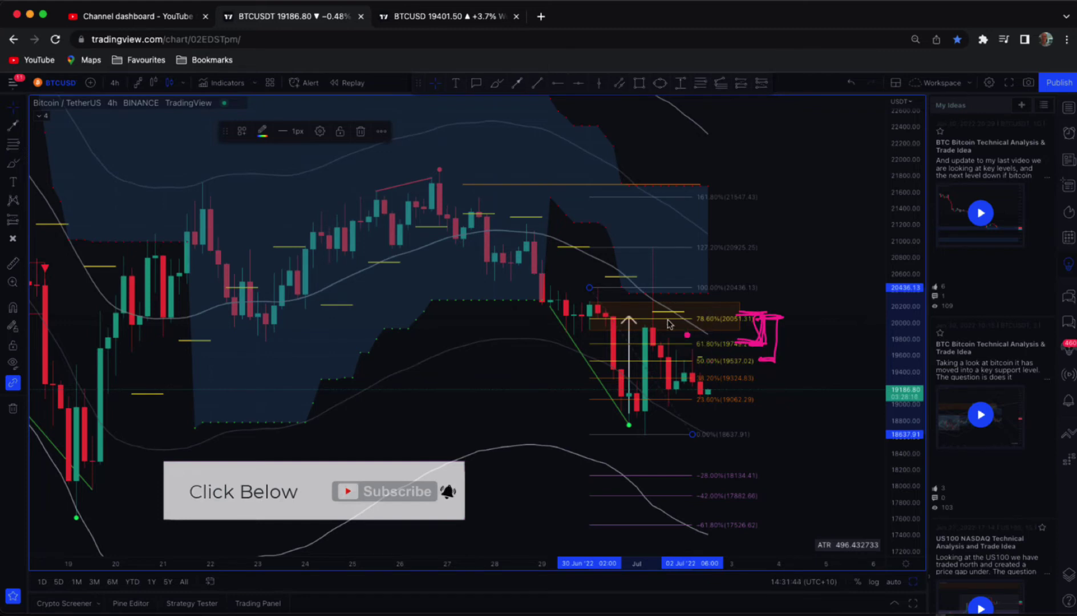
drag(641, 326, 650, 325)
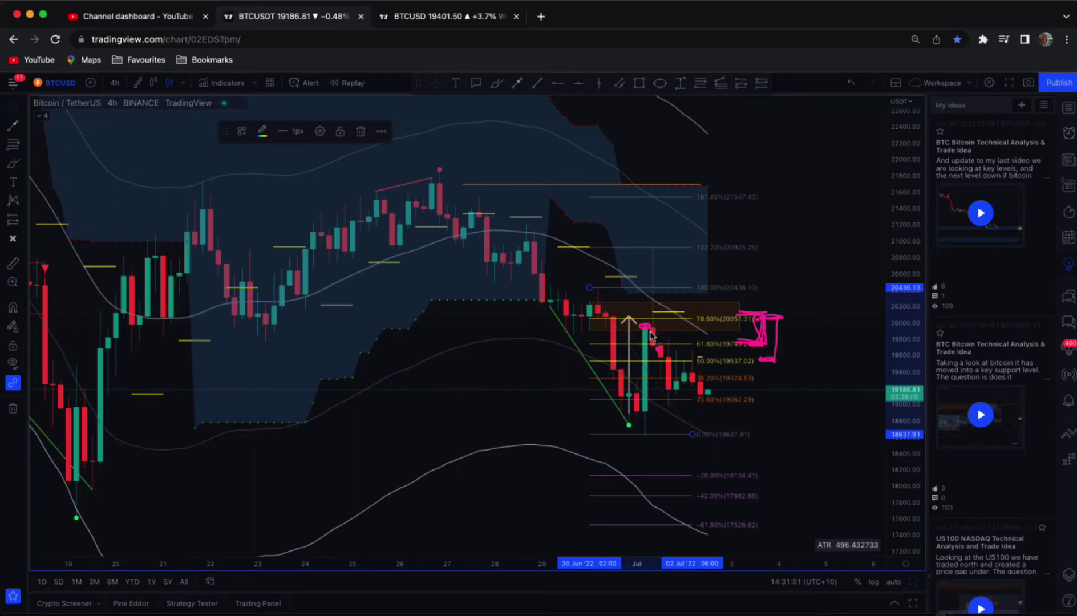
mouse_move(643, 326)
mouse_down()
mouse_move(656, 330)
mouse_move(625, 322)
mouse_up()
Underline the swing high at the 100% level, and circle and shade the 1 July wick above it
drag(591, 288, 603, 290)
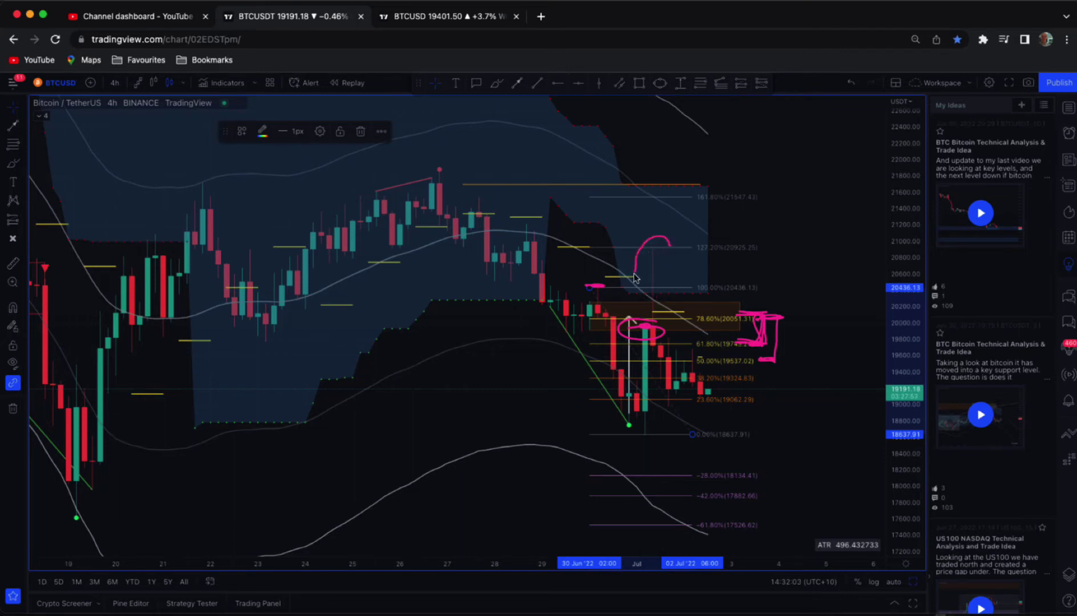
drag(667, 291, 672, 251)
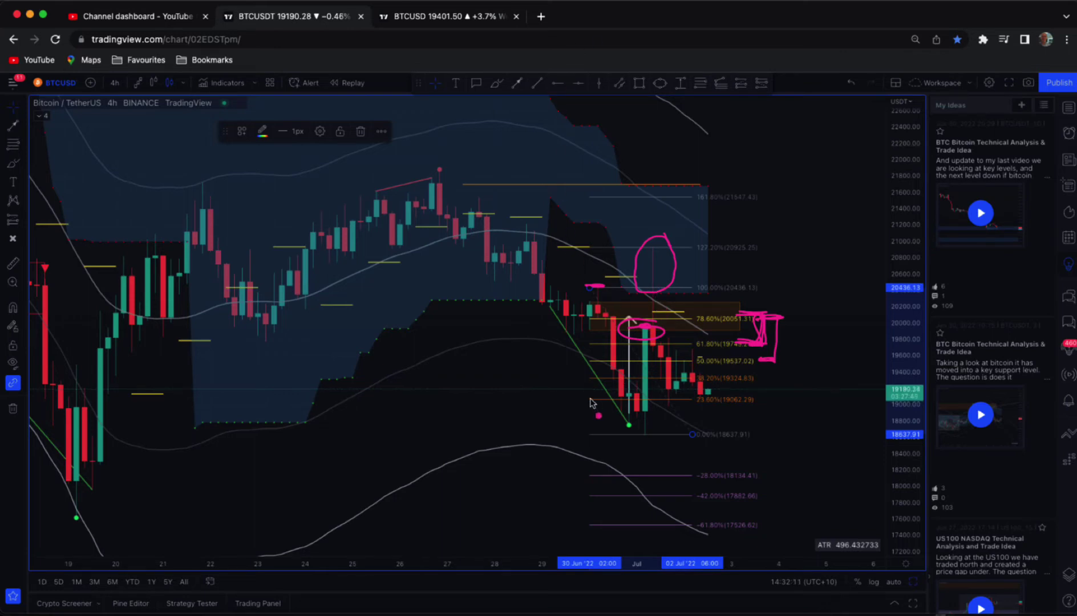
mouse_move(603, 380)
mouse_down()
mouse_move(616, 344)
mouse_move(624, 358)
mouse_up()
mouse_move(653, 301)
mouse_down()
mouse_move(642, 294)
mouse_move(664, 281)
mouse_move(639, 270)
mouse_move(650, 250)
mouse_up()
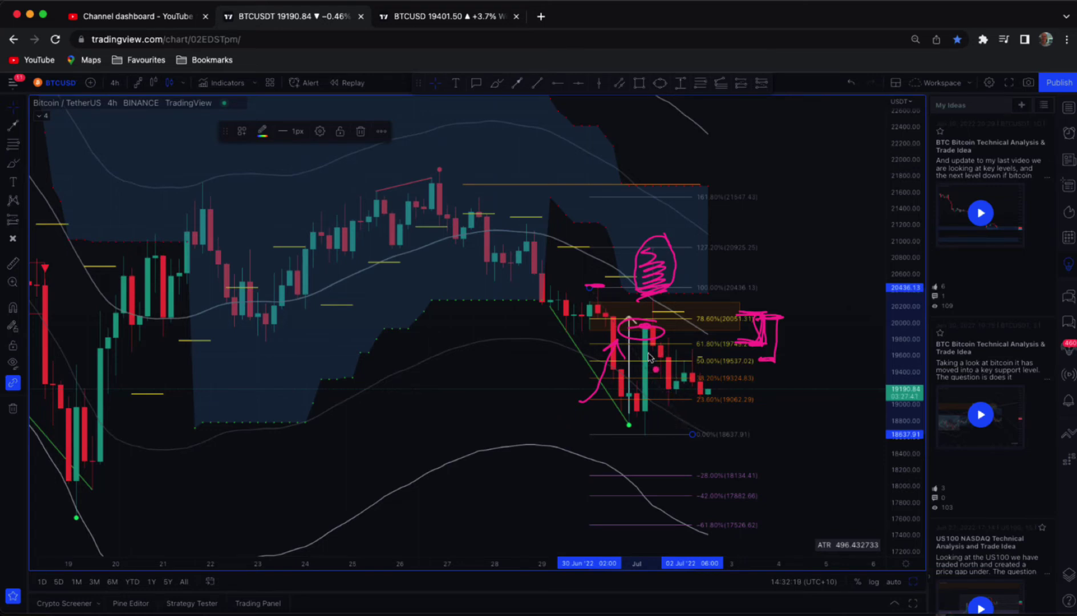
Clear the on-screen annotations and delete the Fibonacci retracement from the 4-hour chart
key(Escape)
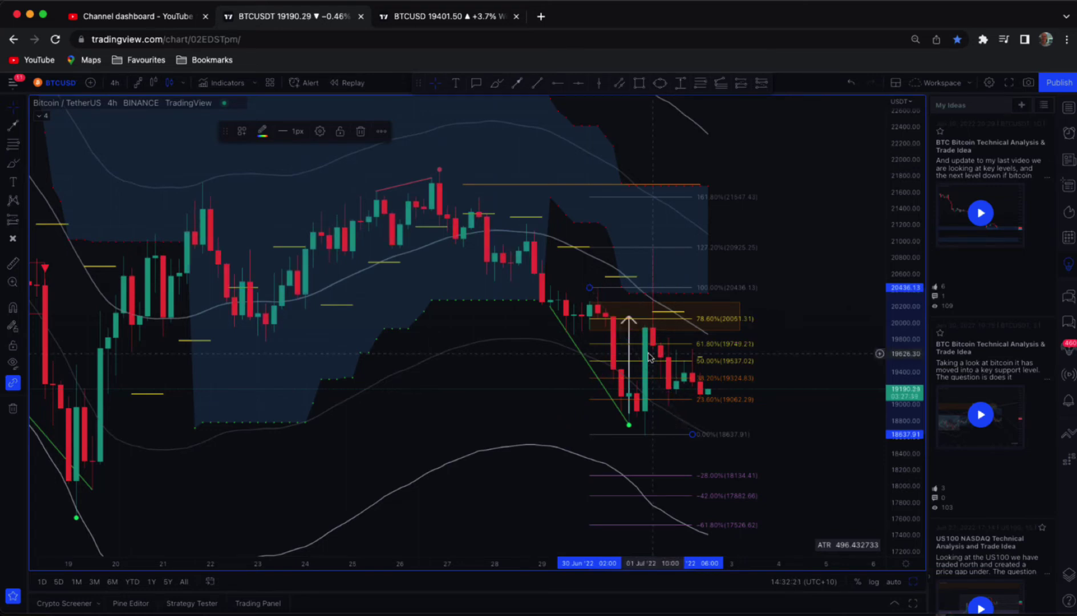
click(16, 111)
click(41, 112)
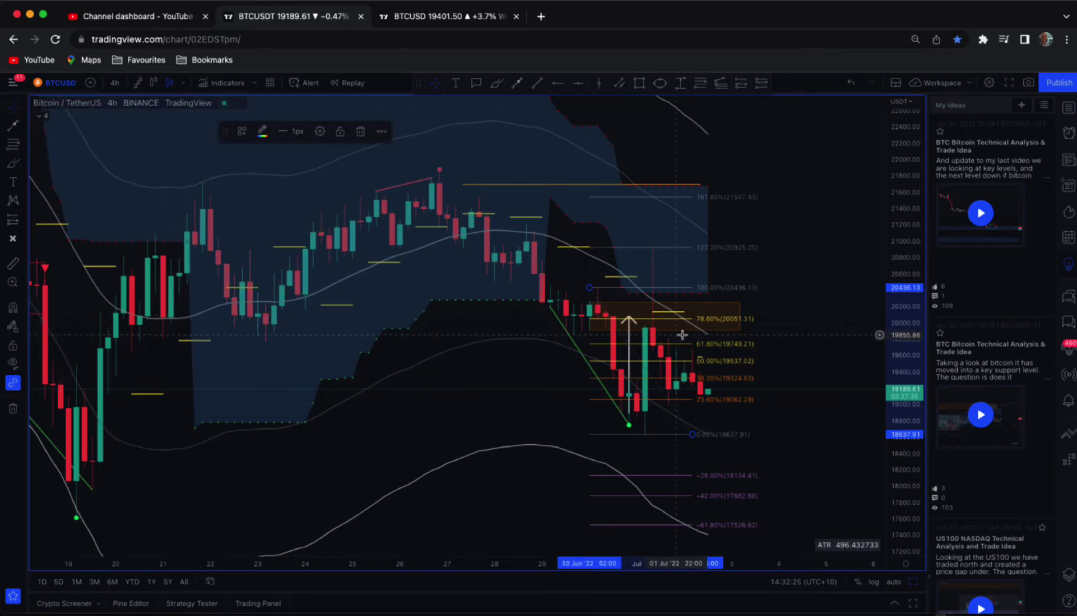
key(Delete)
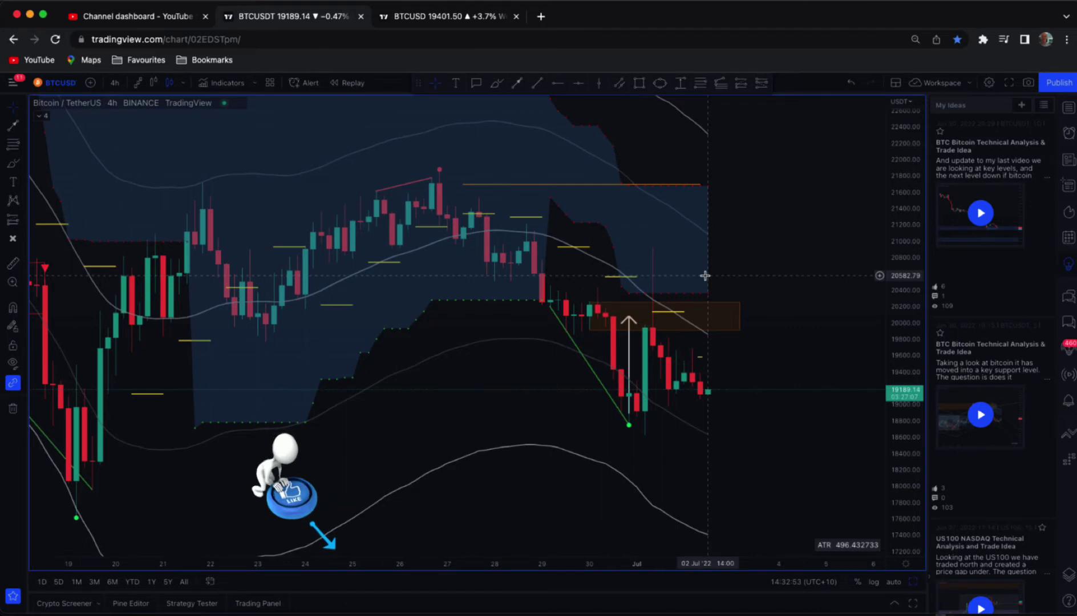
Return to the three-chart layout and maximise the 5-minute Bitcoin chart
scroll(707, 278, down, 3)
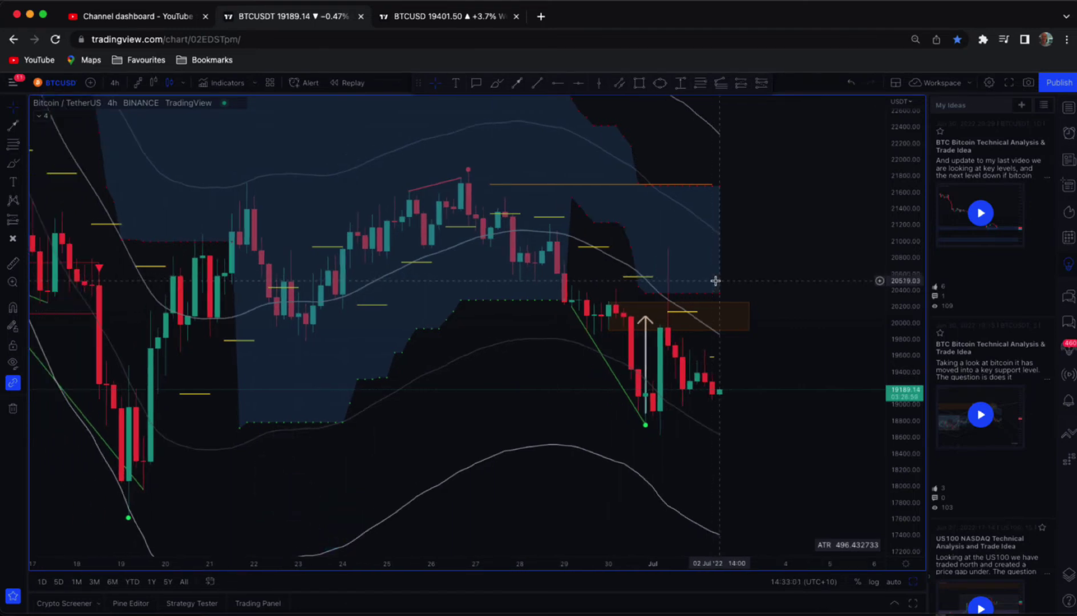
click(913, 583)
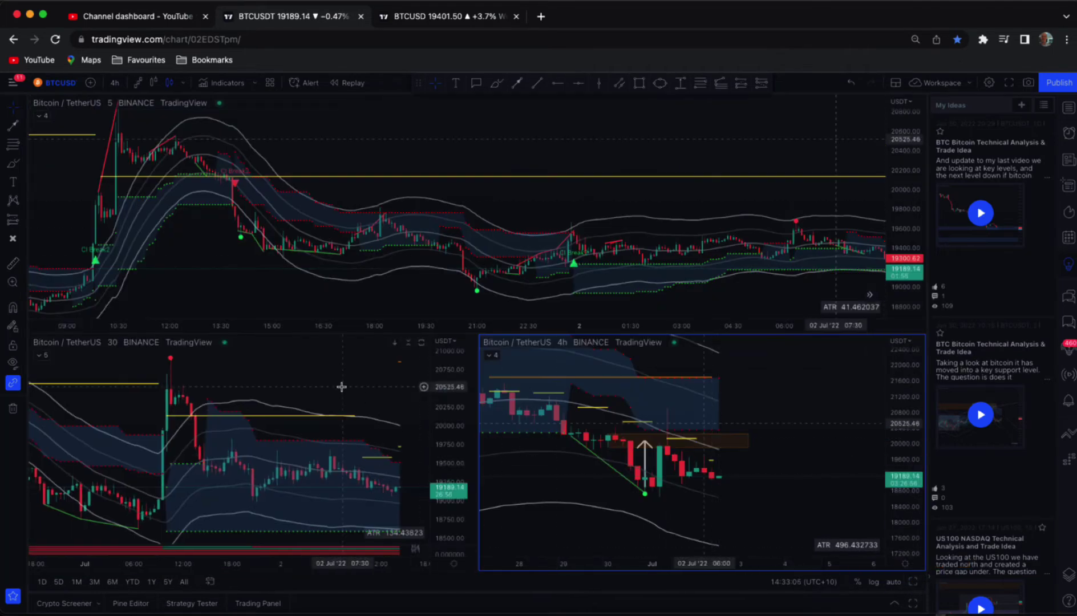
click(559, 193)
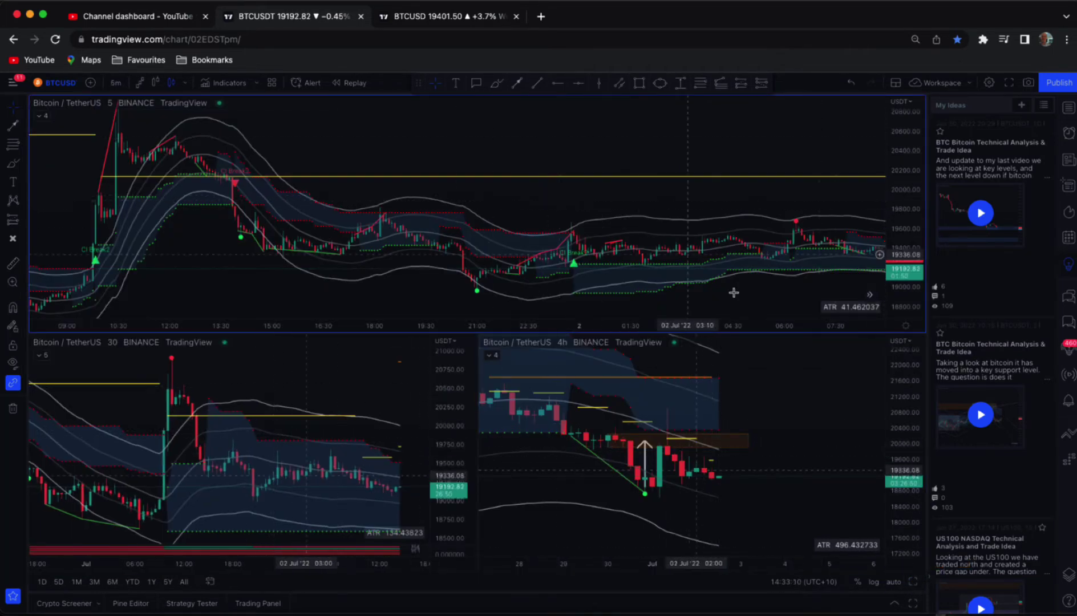
click(913, 582)
scroll(576, 475, left, 5)
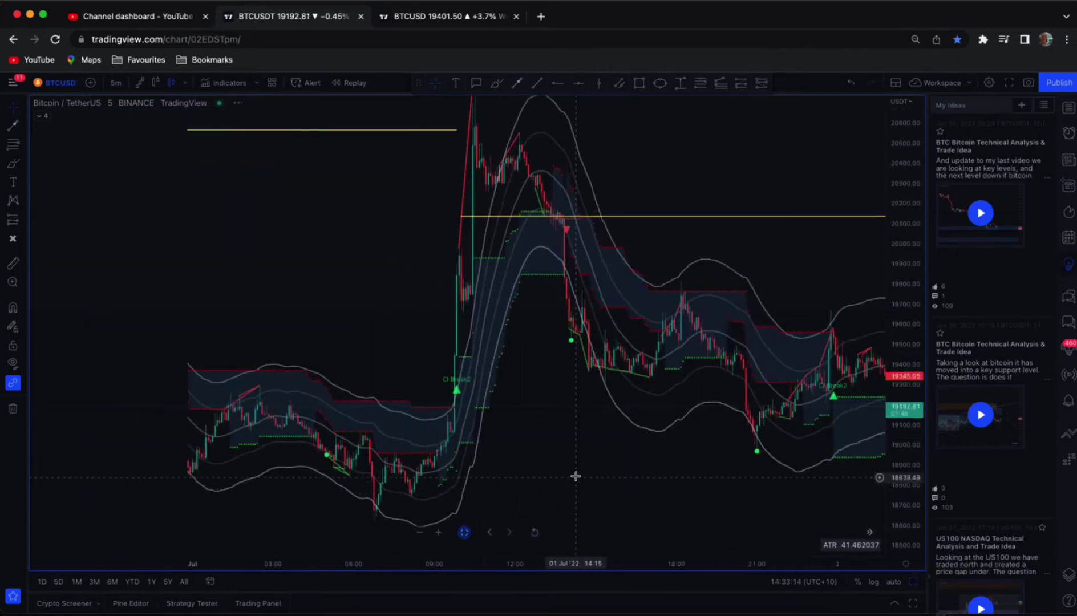
Set the maximised chart's interval to 3 minutes
drag(579, 478, 610, 444)
scroll(597, 457, up, 2)
drag(545, 456, 564, 527)
click(116, 83)
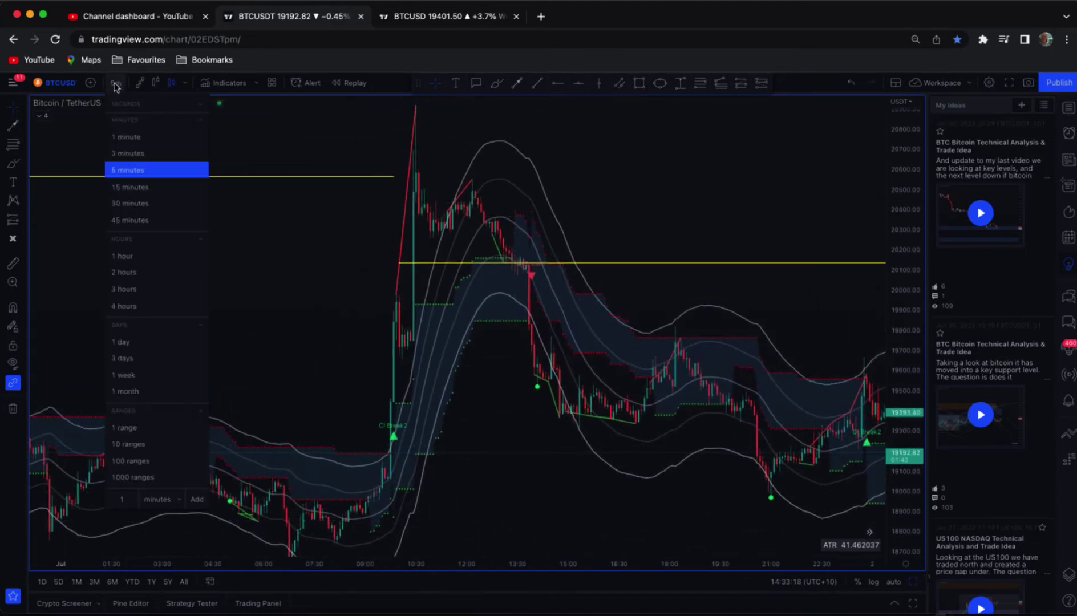
click(125, 154)
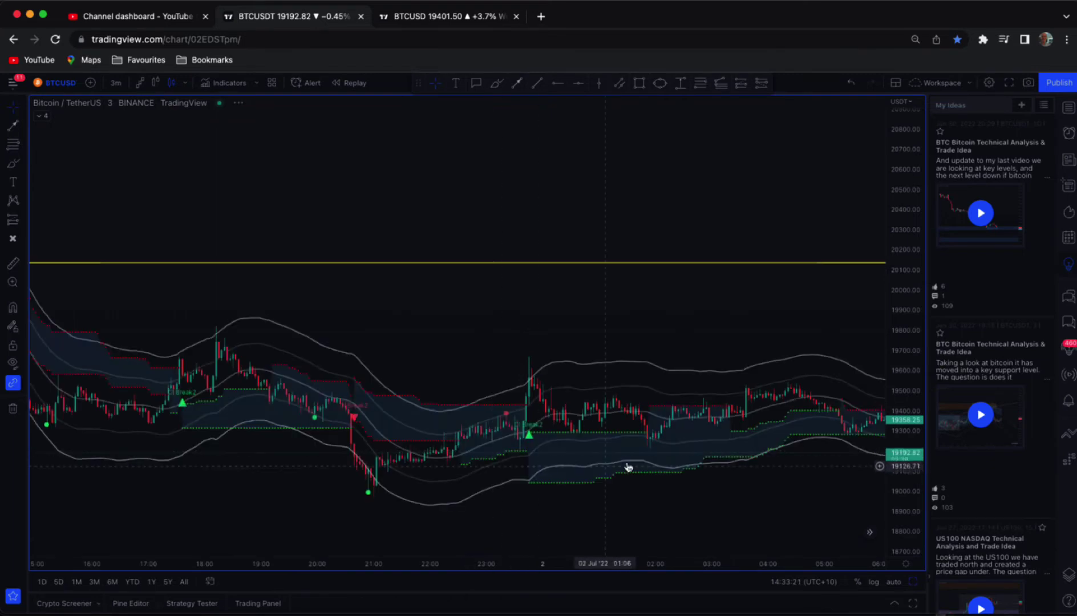
Circle the bullish and bearish break signals around the 1 July spike and trace the price path between them
drag(228, 466, 268, 450)
mouse_move(694, 144)
mouse_down()
mouse_move(610, 218)
mouse_move(540, 250)
mouse_up()
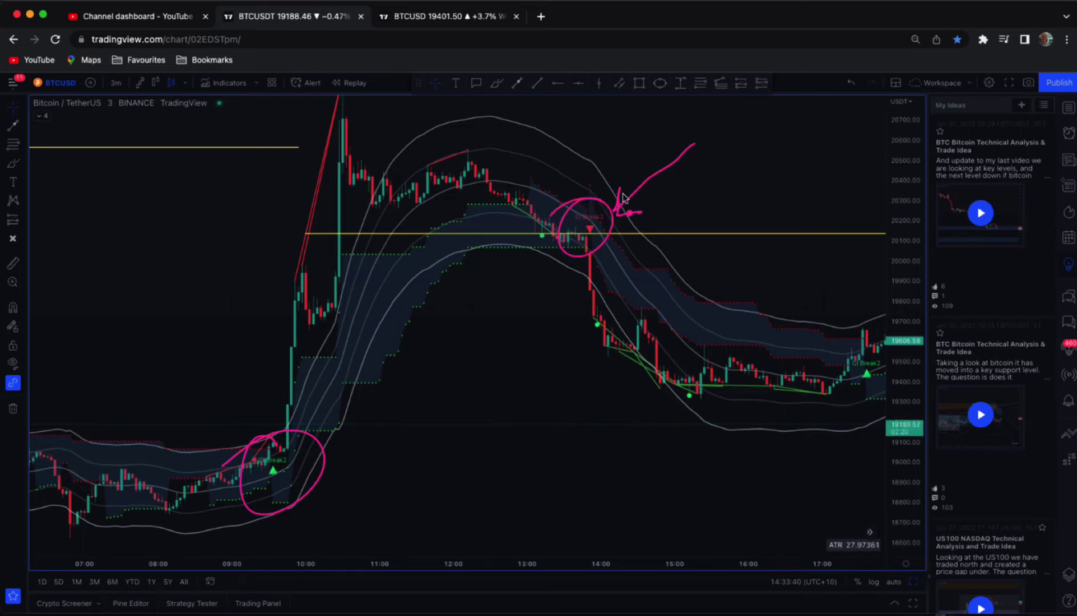
mouse_move(263, 386)
mouse_down()
mouse_move(264, 325)
mouse_move(350, 101)
mouse_move(412, 154)
mouse_move(497, 163)
mouse_move(576, 204)
mouse_move(562, 199)
mouse_move(592, 177)
mouse_up()
click(616, 84)
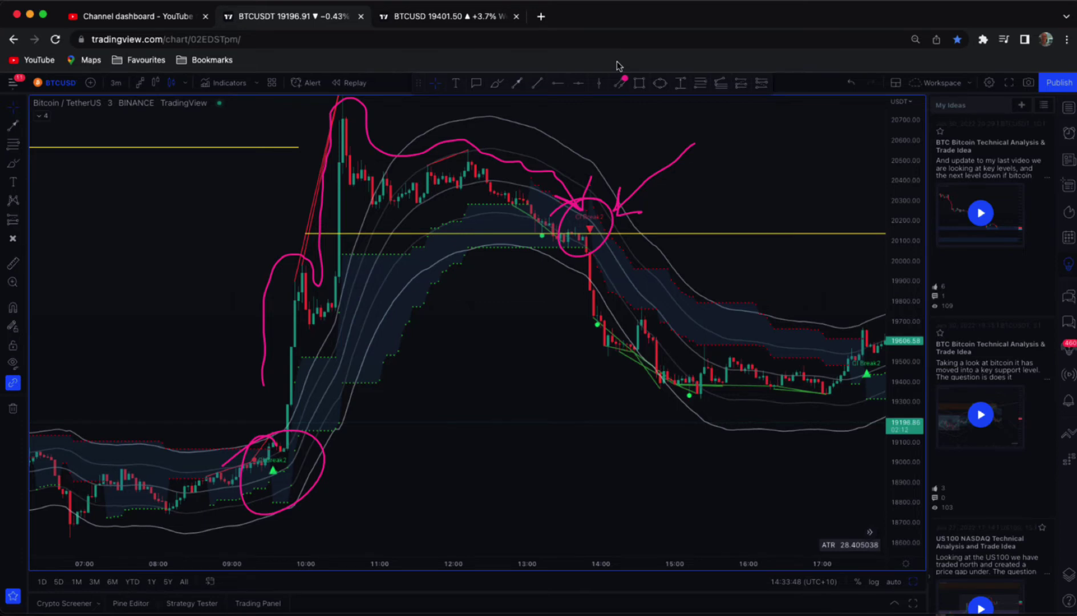
key(Escape)
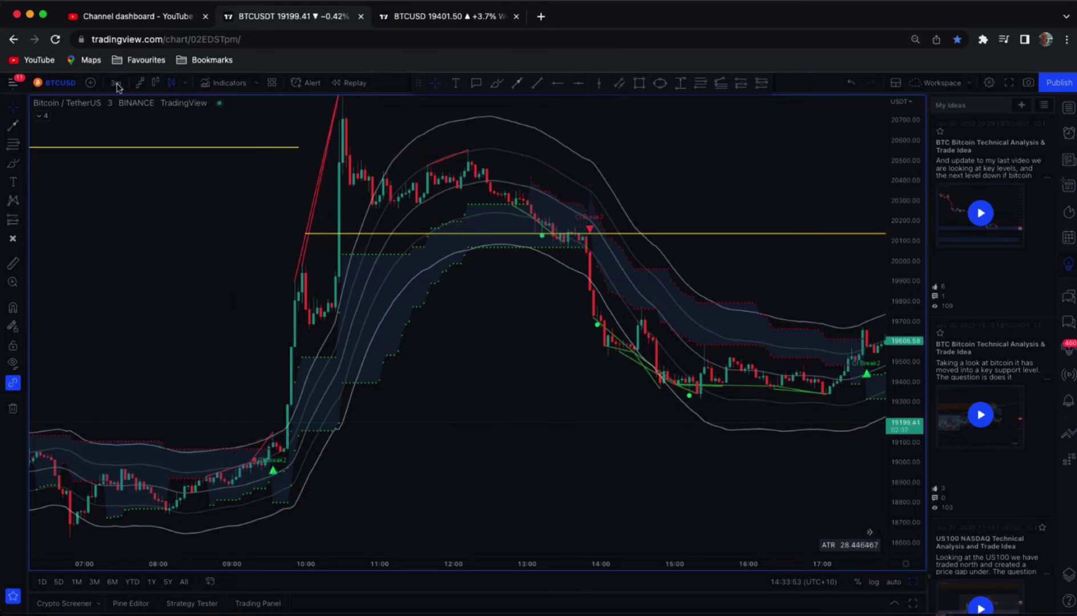
Set the maximised Bitcoin chart's interval to 1 minute and examine the break signals before the 1 July spike
click(116, 84)
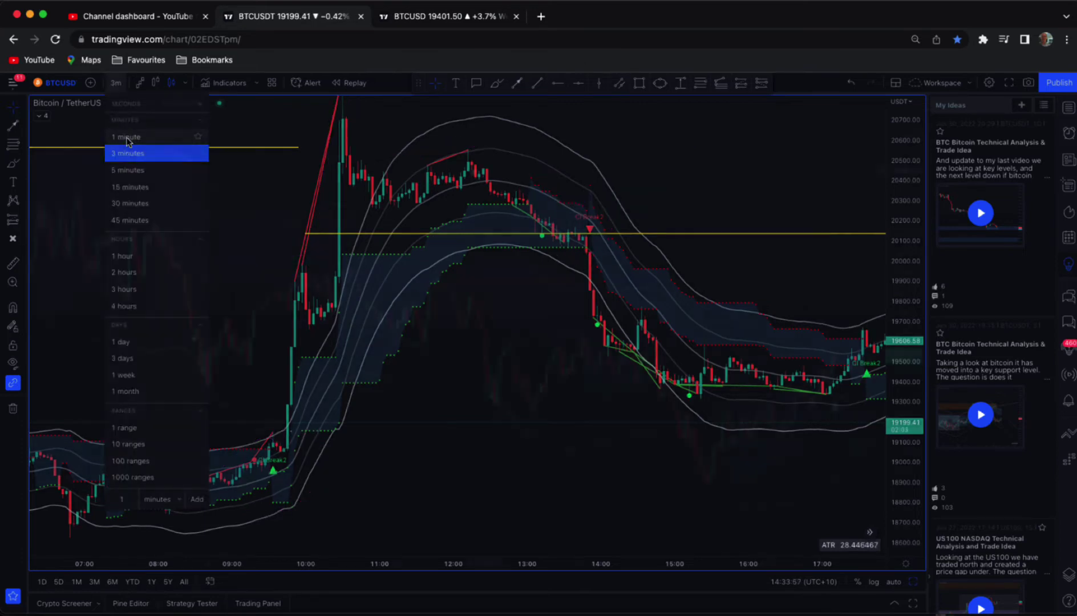
click(127, 138)
drag(561, 393, 653, 366)
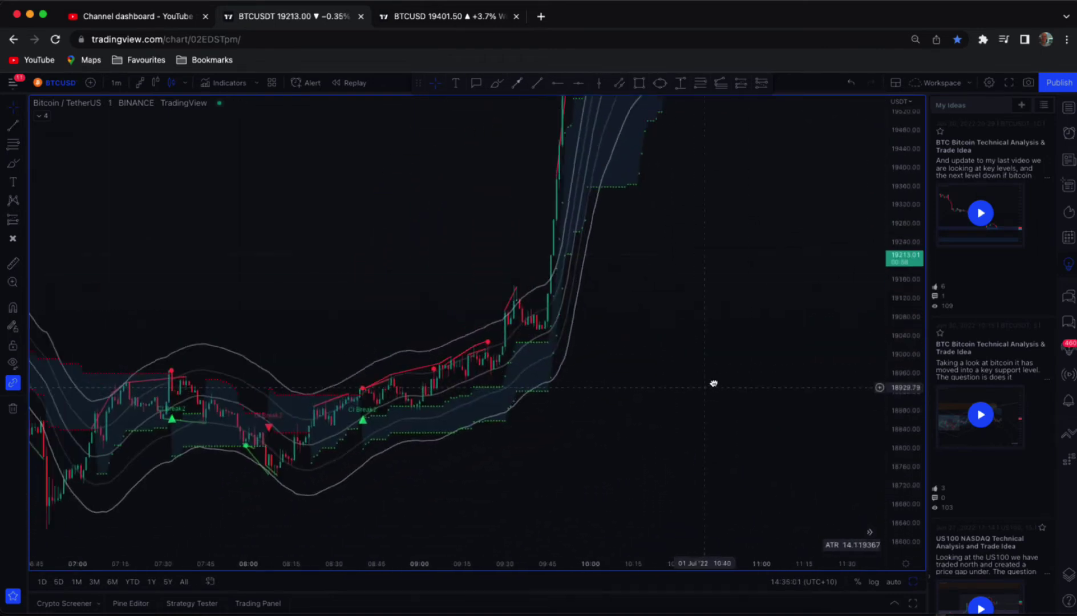
drag(712, 383, 742, 361)
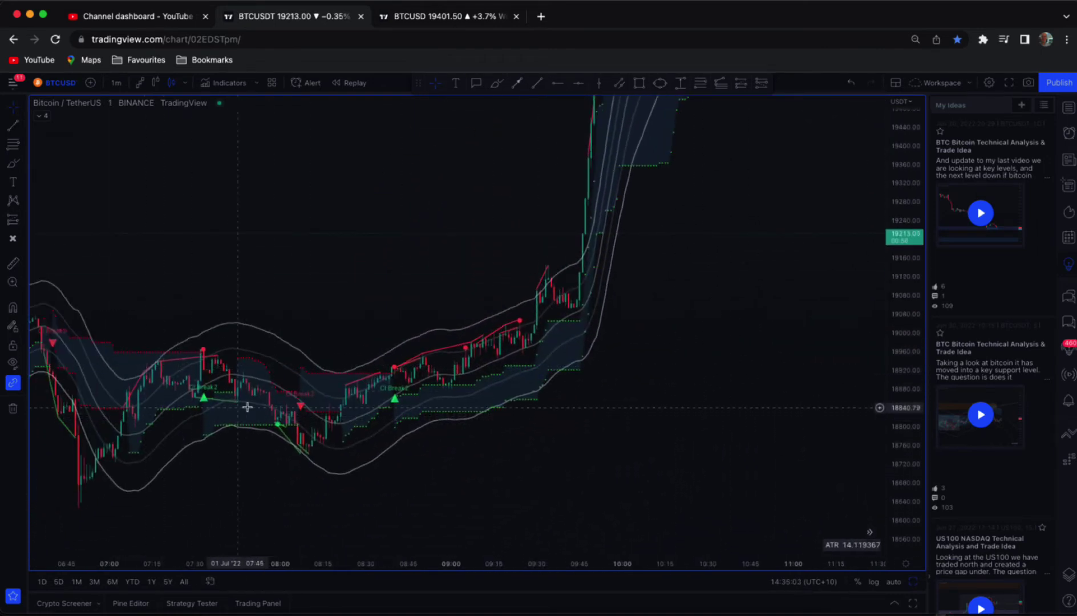
scroll(473, 524, right, 5)
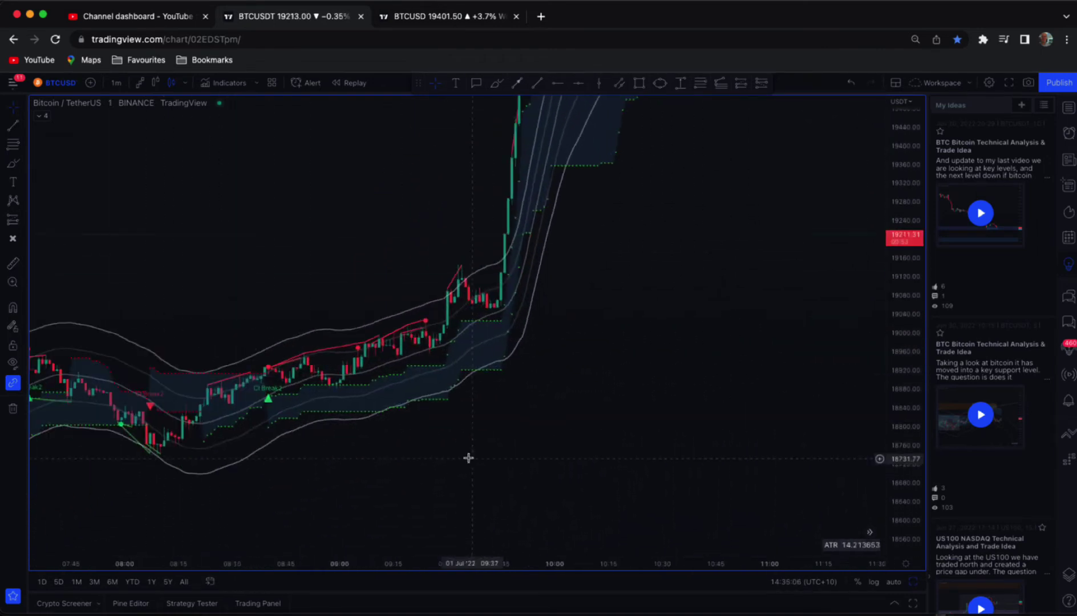
scroll(555, 459, up, 3)
scroll(693, 456, left, 5)
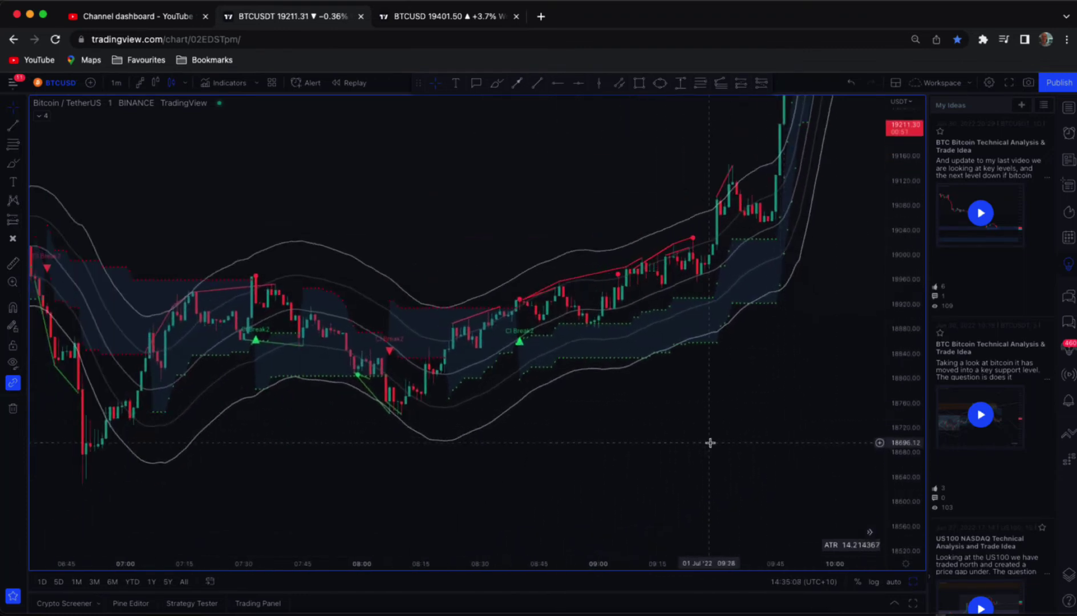
drag(697, 445, 809, 462)
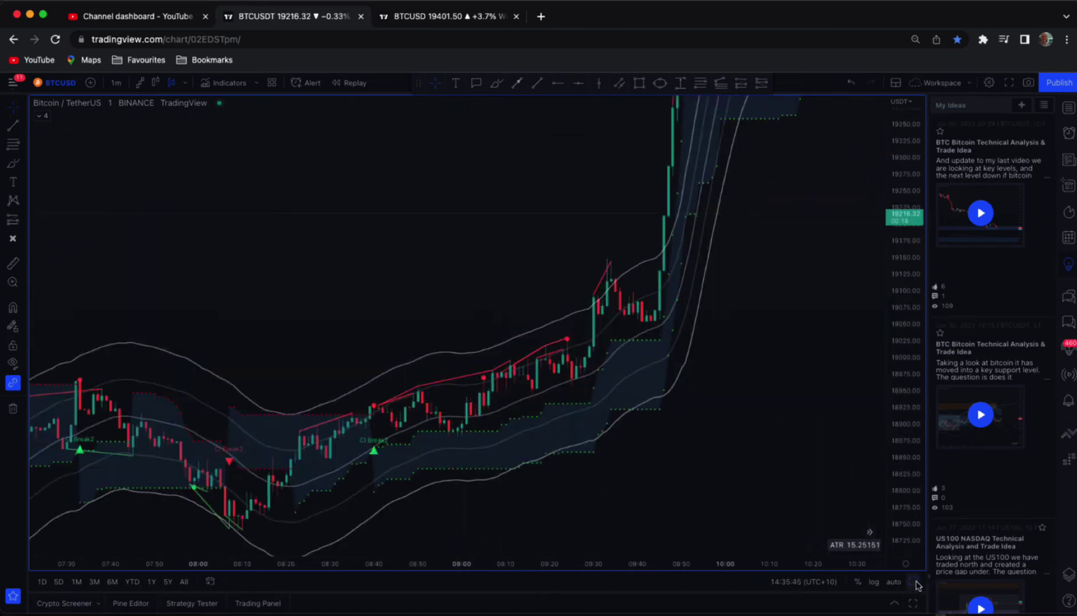
Return to the three-chart layout and clear the on-screen circle from the 4-hour chart
click(914, 583)
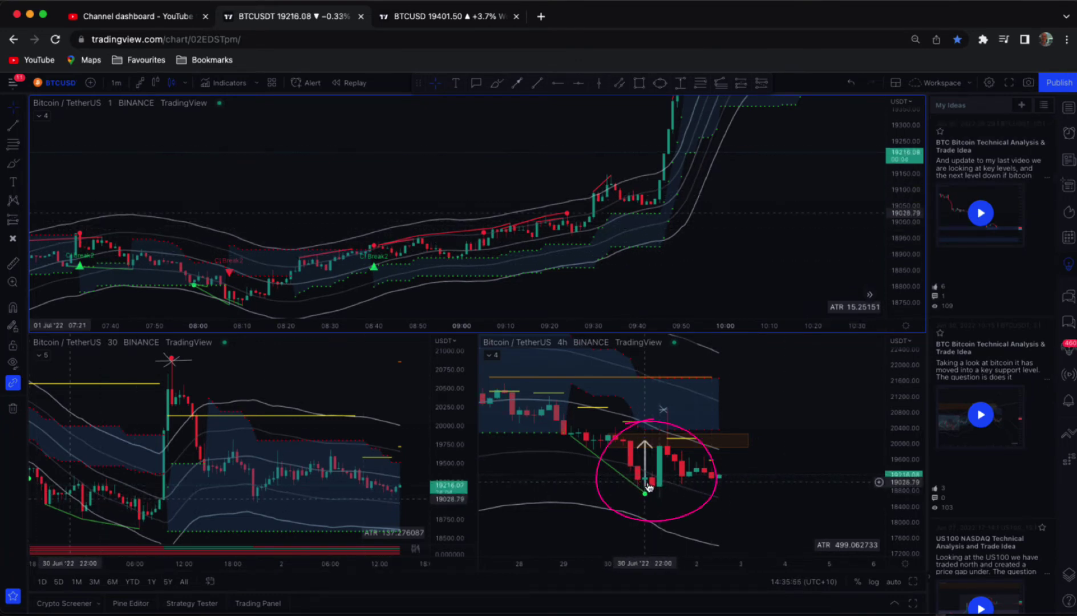
key(ctrl+z)
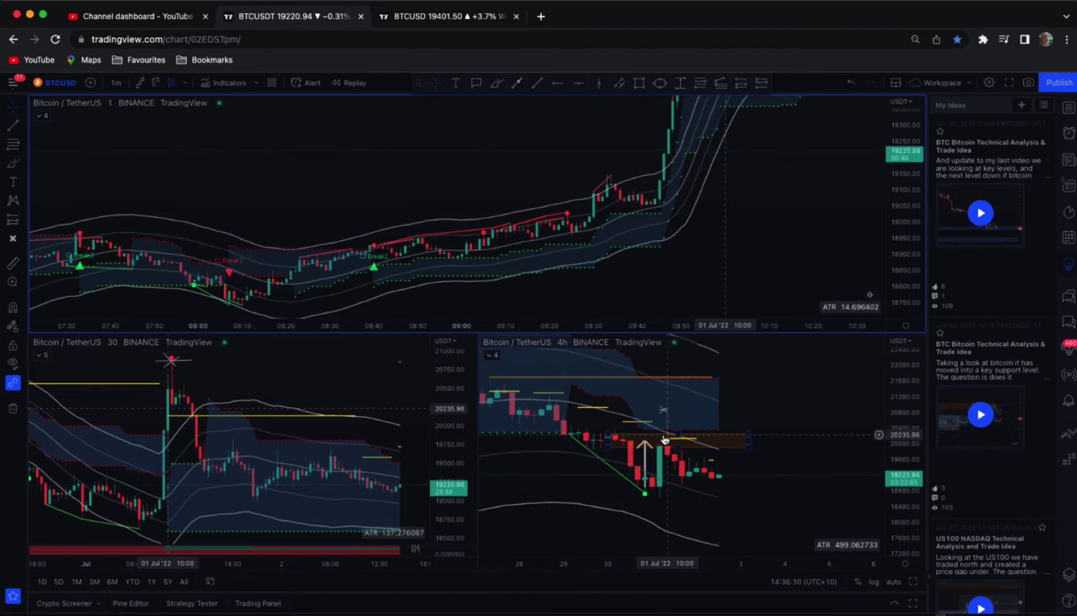
click(668, 433)
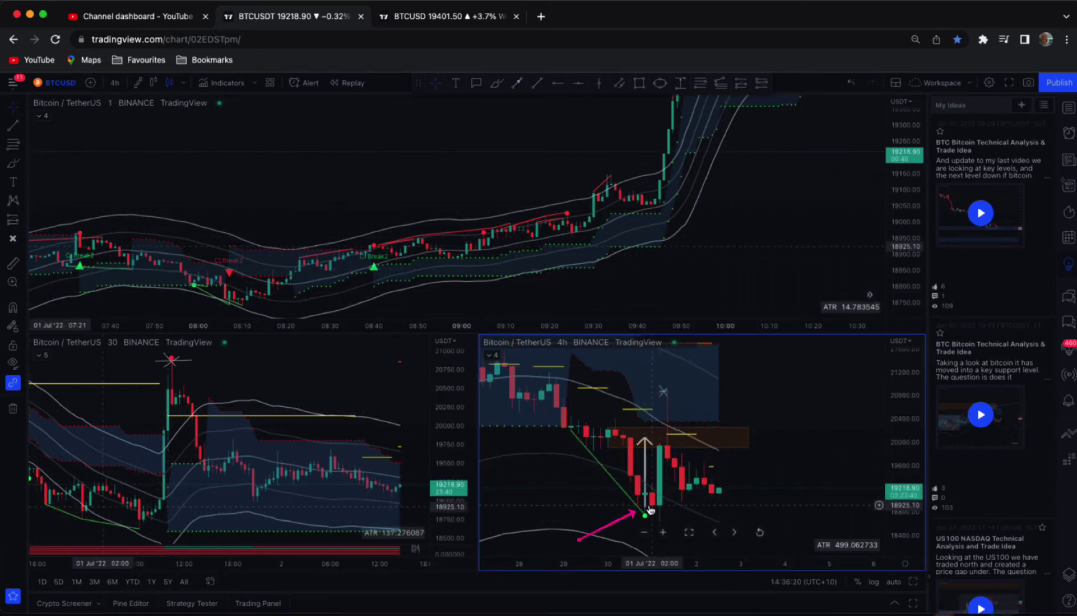
Examine the 1-minute chart's price action before, during and after the 1 July spike
click(319, 215)
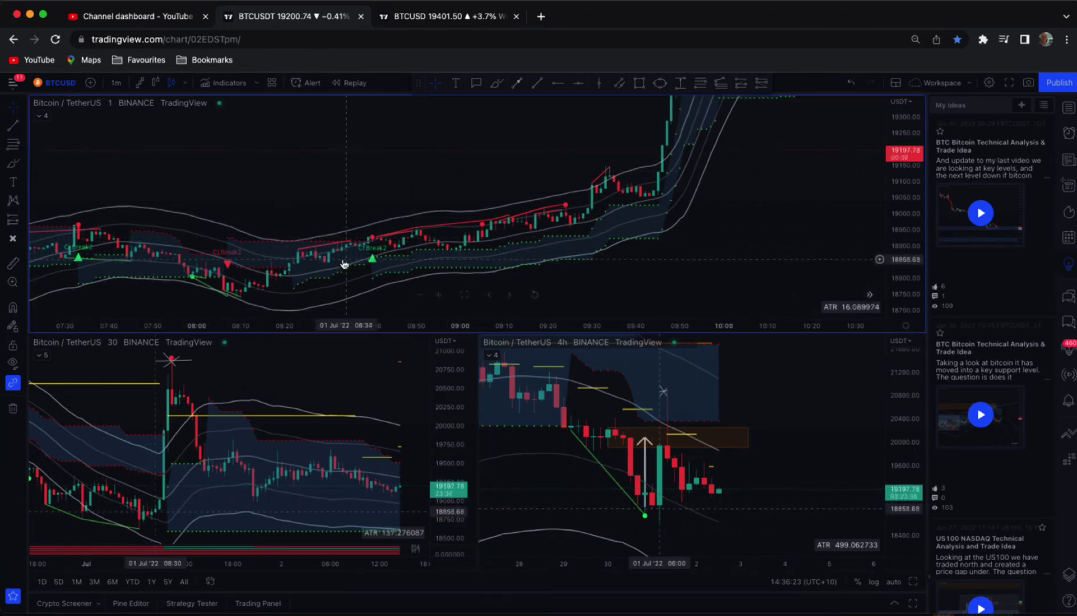
drag(272, 192, 475, 174)
drag(906, 276, 907, 136)
drag(539, 180, 511, 132)
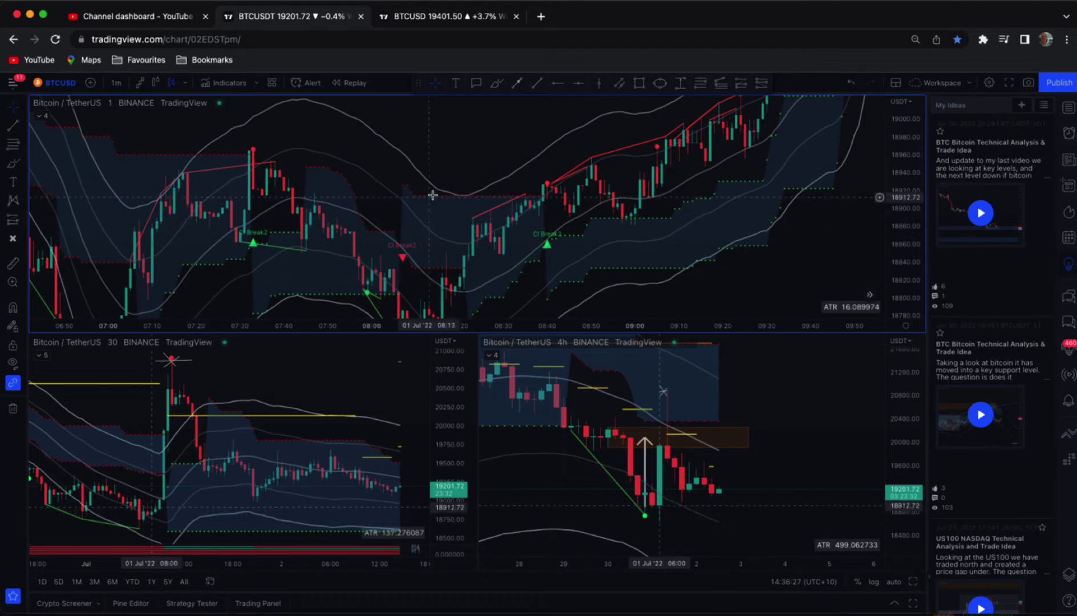
drag(454, 169, 322, 186)
drag(760, 173, 694, 246)
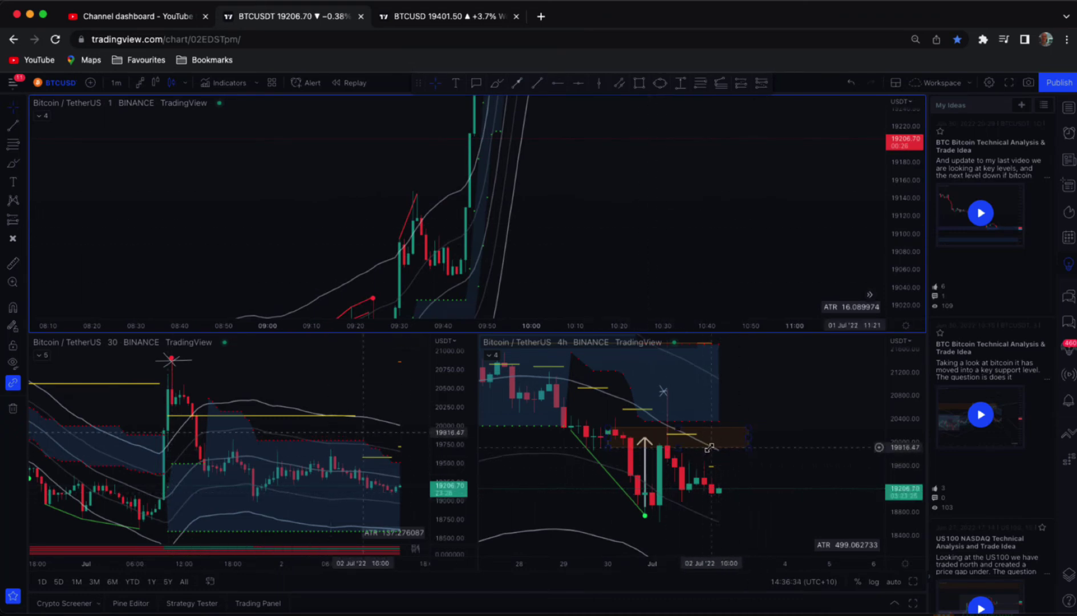
scroll(666, 238, down, 2)
drag(664, 206, 632, 277)
drag(689, 185, 603, 287)
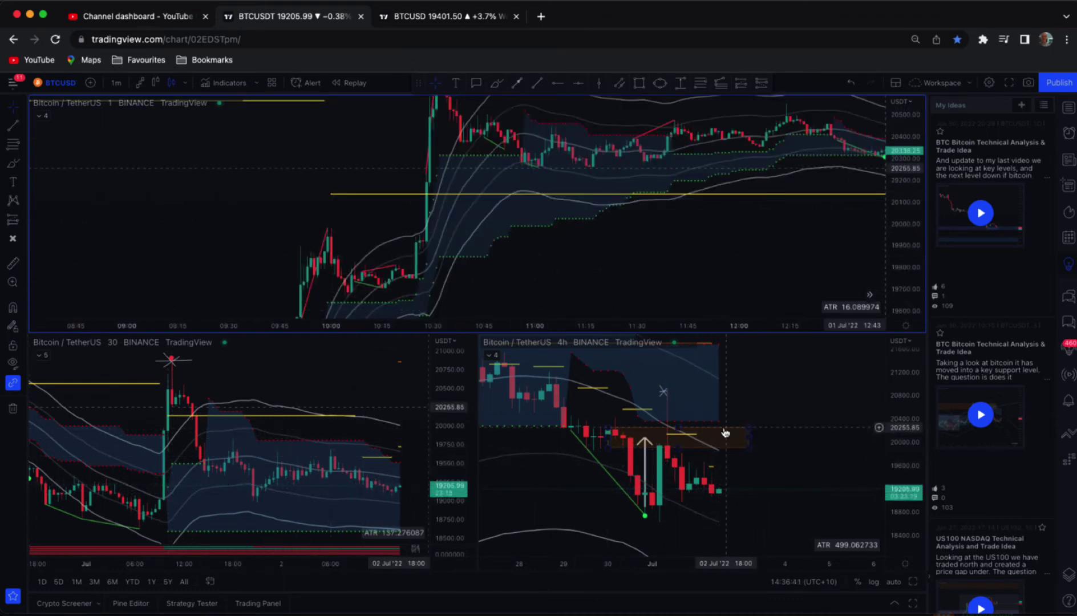
Replace the orange zone on the 4-hour chart with a rectangle from about 19,952 to 20,292, spanning 30 June to 2 July
click(725, 432)
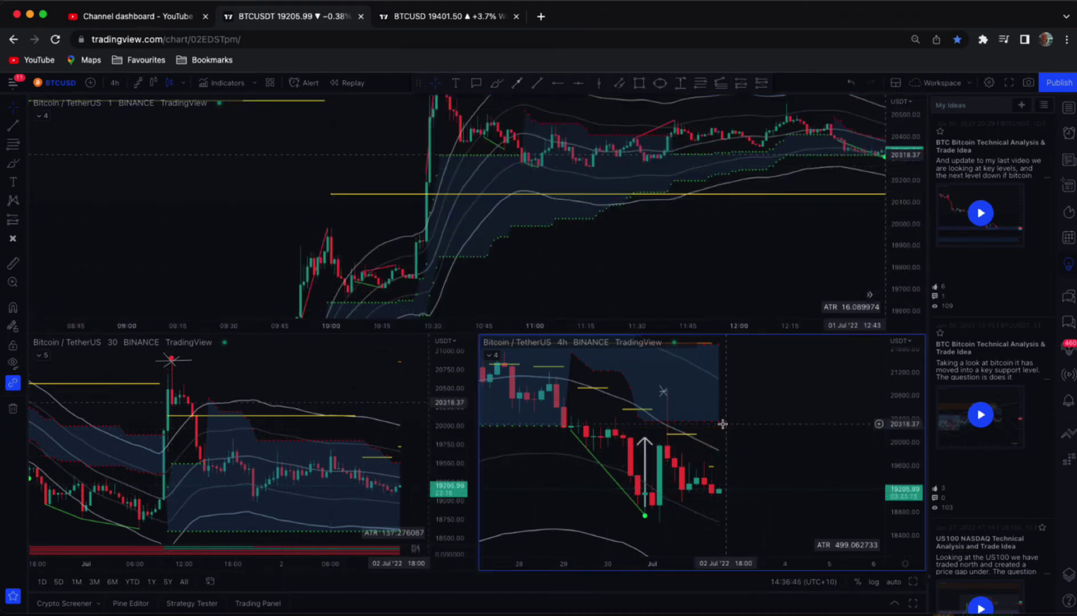
click(608, 445)
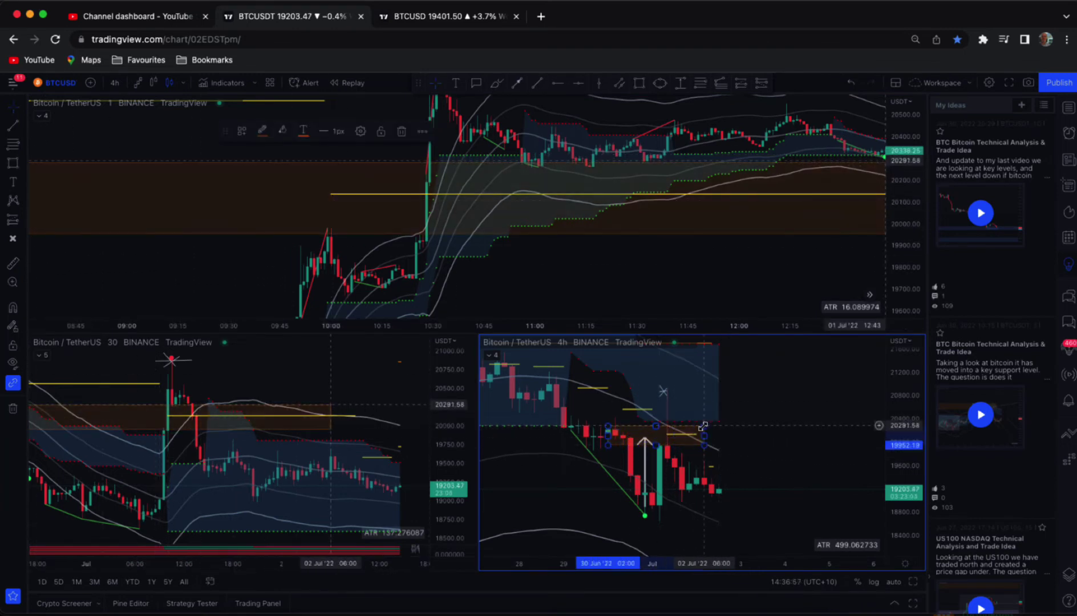
click(703, 426)
Draw a second rectangle on the 4-hour chart from about 20,863 to 21,220, spanning 28 June to 2 July
click(638, 83)
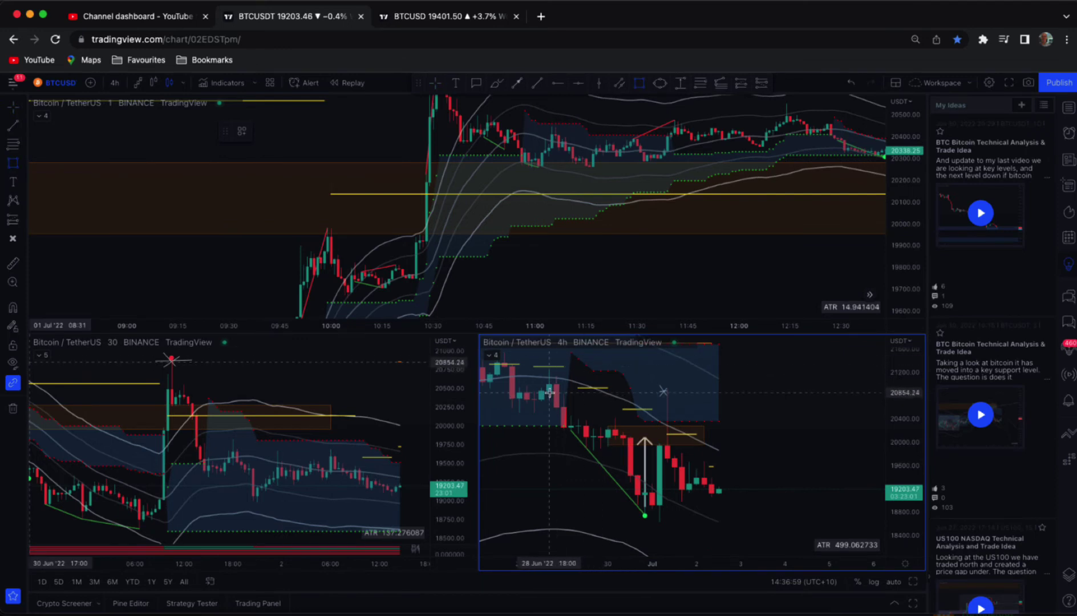
click(550, 392)
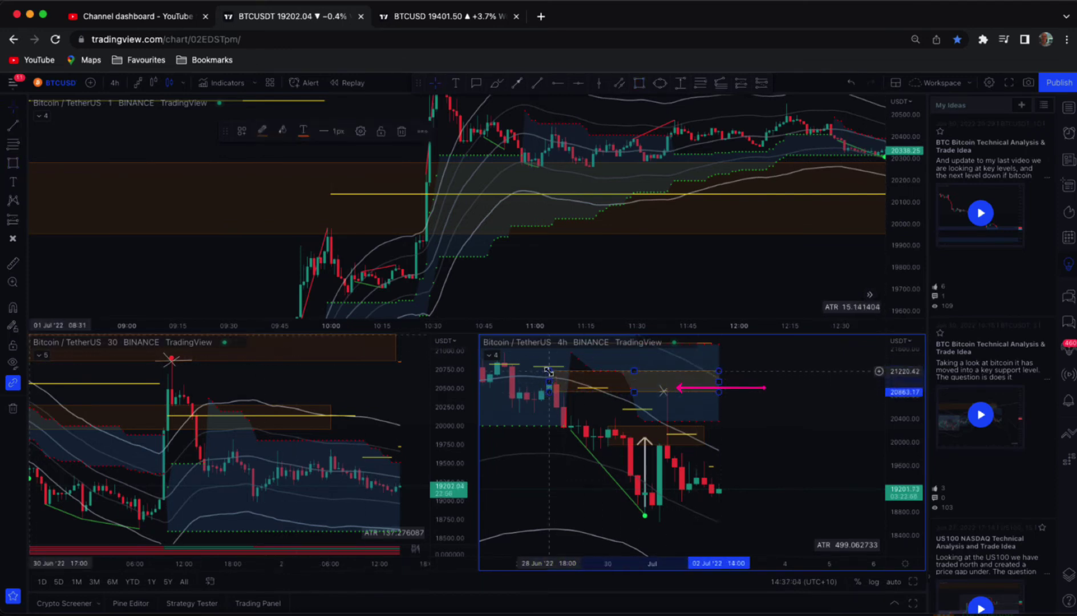
click(718, 371)
Maximise the 1-minute chart and examine how price moves through the orange zones around the spike
scroll(557, 403, up, 2)
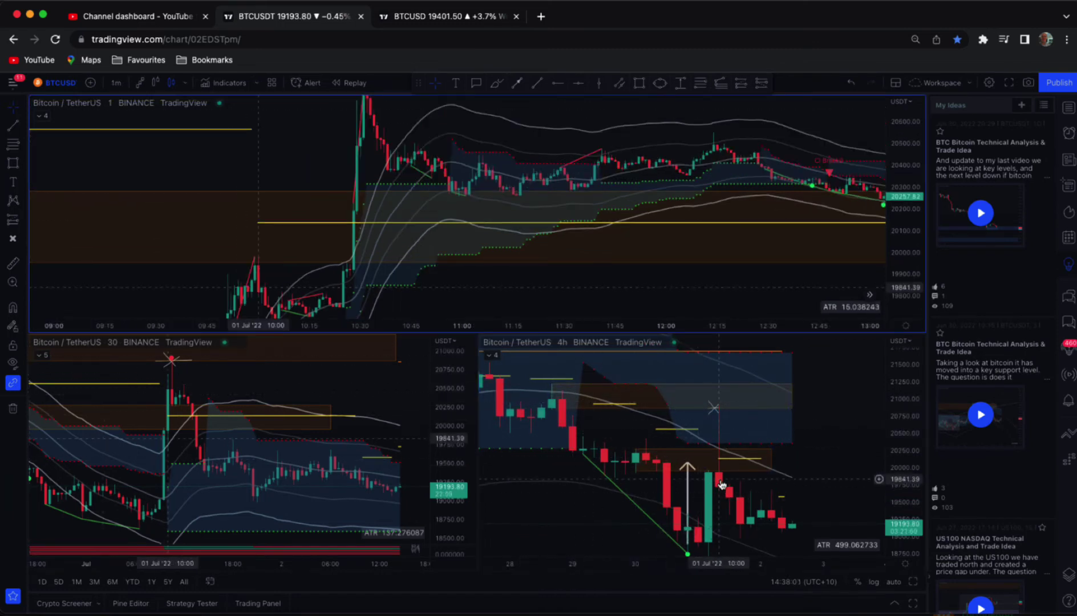
click(913, 583)
drag(590, 516, 746, 313)
scroll(744, 315, down, 10)
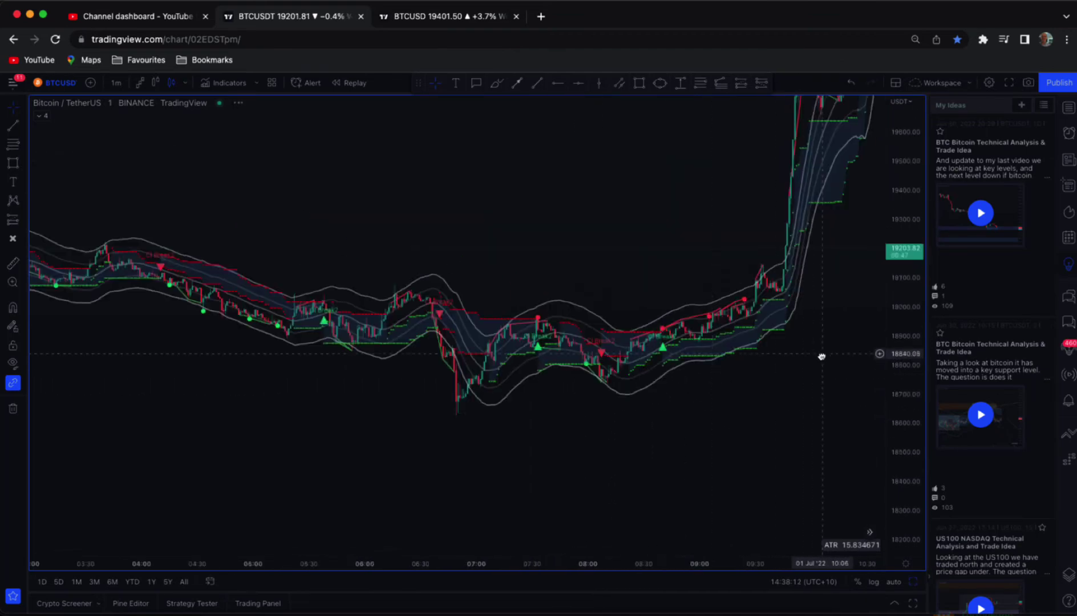
scroll(460, 206, right, 5)
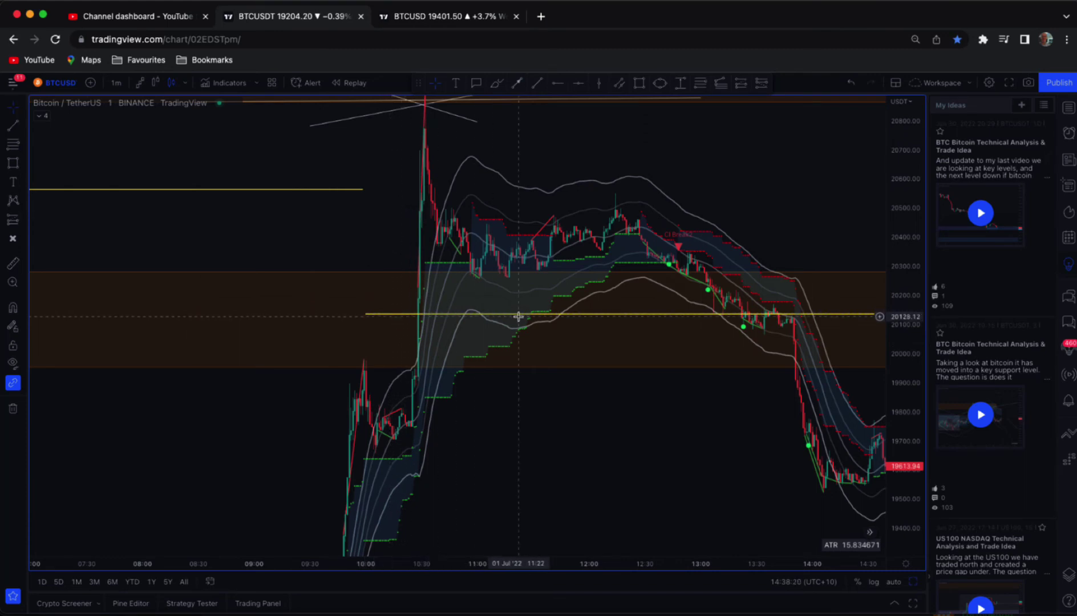
scroll(439, 425, up, 2)
scroll(440, 425, up, 4)
drag(431, 428, 573, 477)
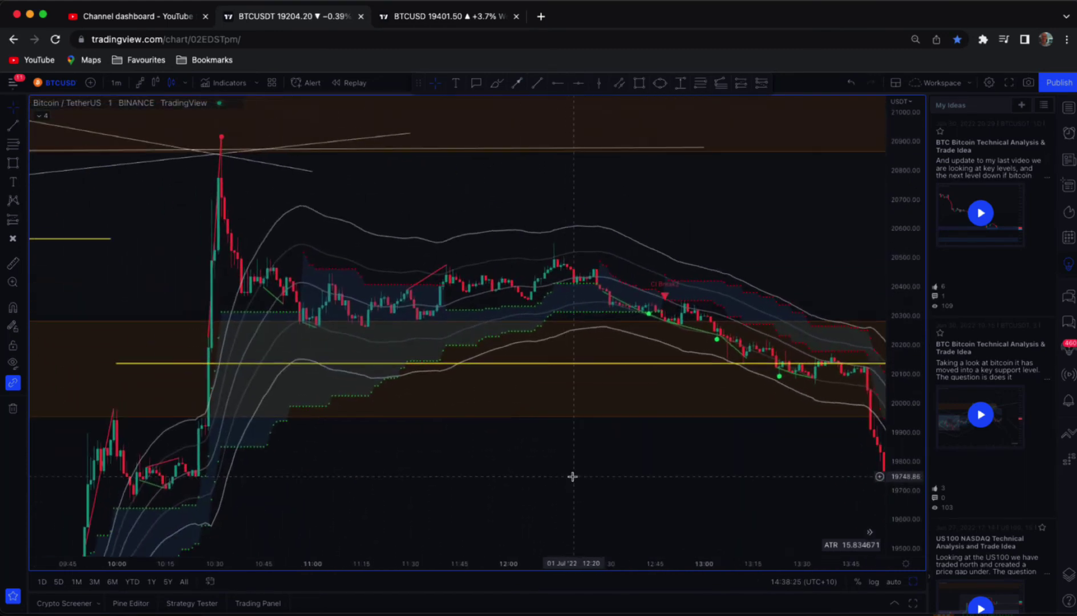
drag(593, 279, 674, 278)
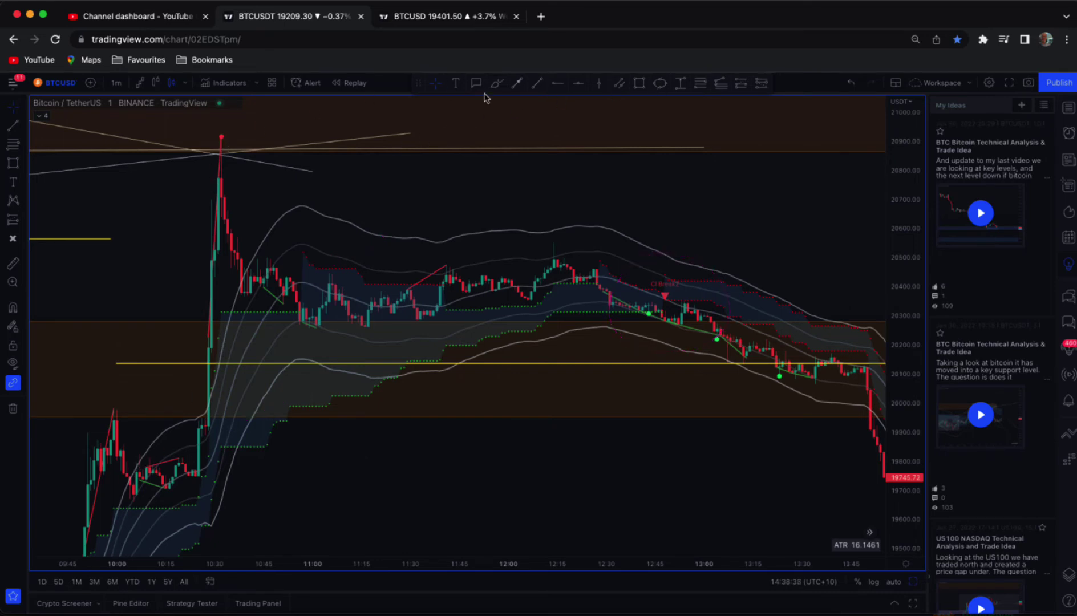
Draw an ellipse around the bearish break signal near 12:50 on the 1-minute chart
drag(217, 140, 151, 157)
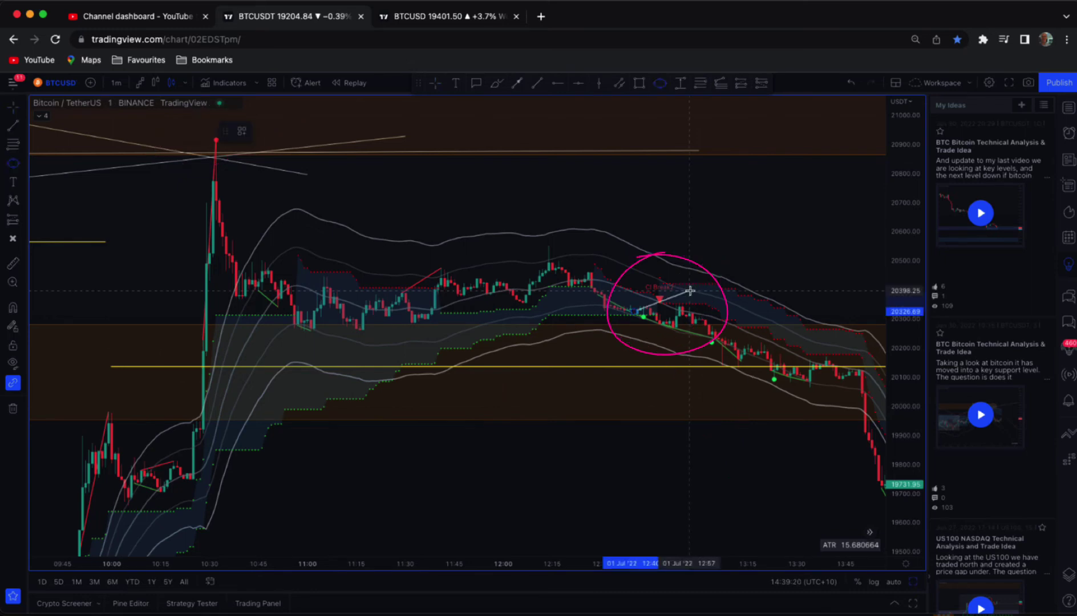
click(689, 291)
click(680, 264)
click(18, 106)
click(40, 111)
click(18, 109)
click(43, 108)
click(530, 199)
Draw a downward arrow from the circled bearish break on the 1-minute chart to about 19,736
scroll(647, 195, up, 2)
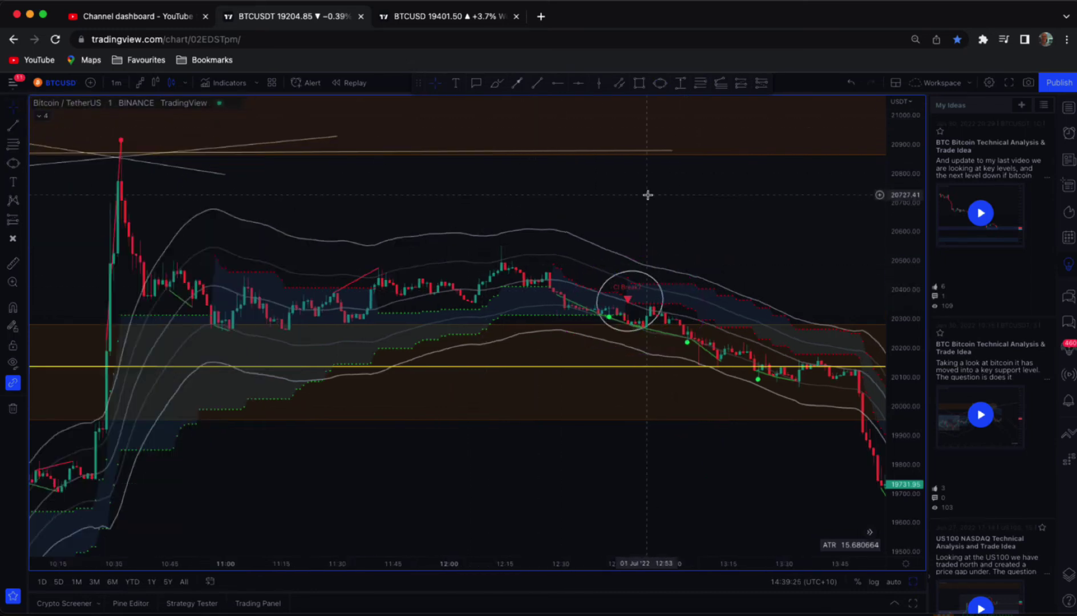
scroll(590, 128, down, 1)
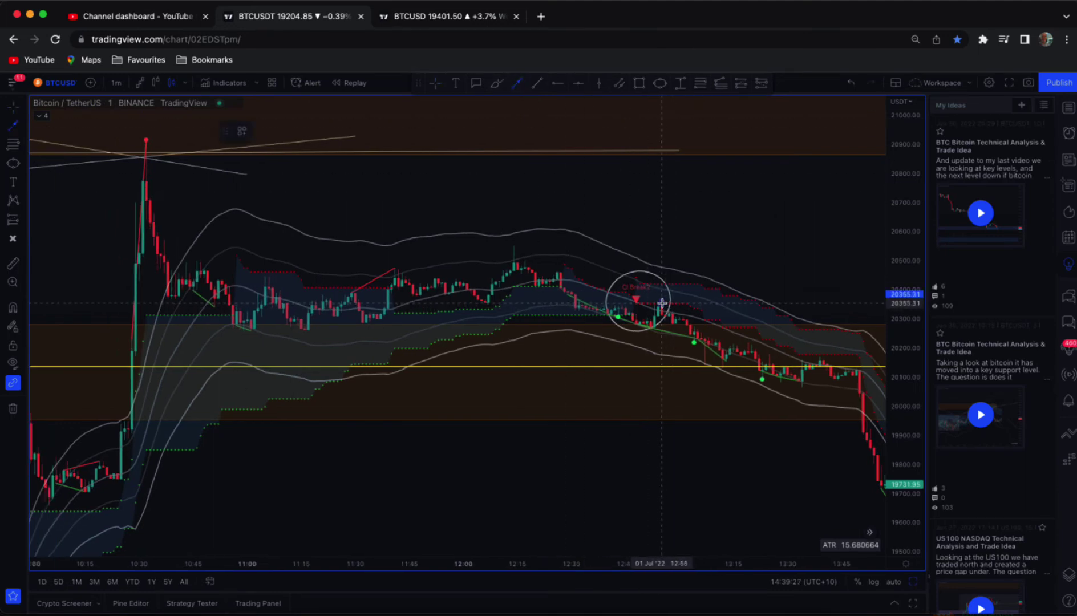
drag(662, 302, 797, 481)
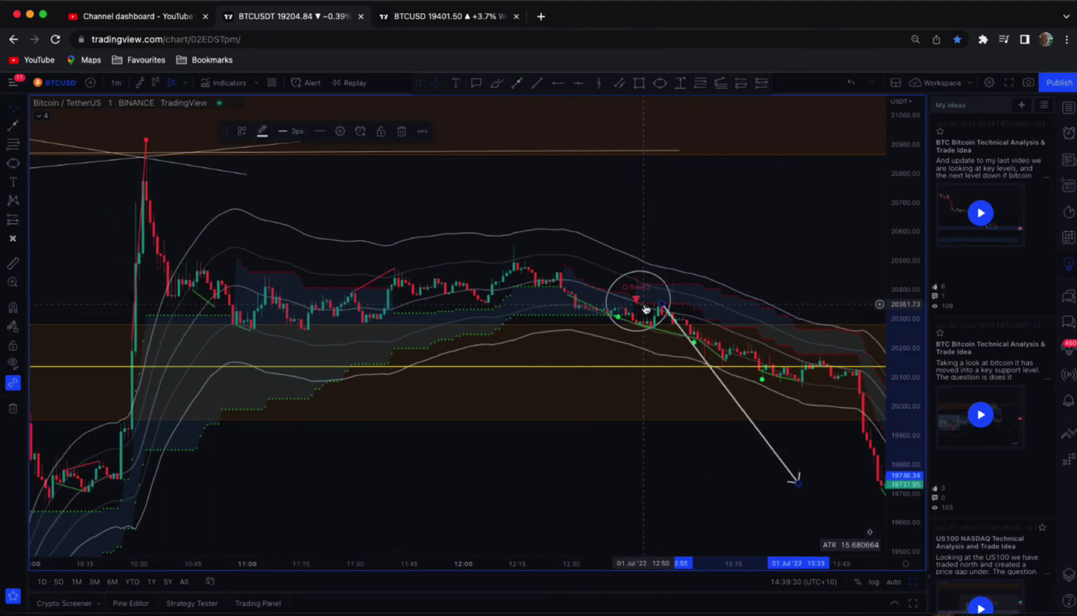
Set the chart's interval to 3 minutes and draw an ellipse around its bearish break signal near 14:00
drag(788, 245, 691, 239)
click(116, 82)
click(129, 157)
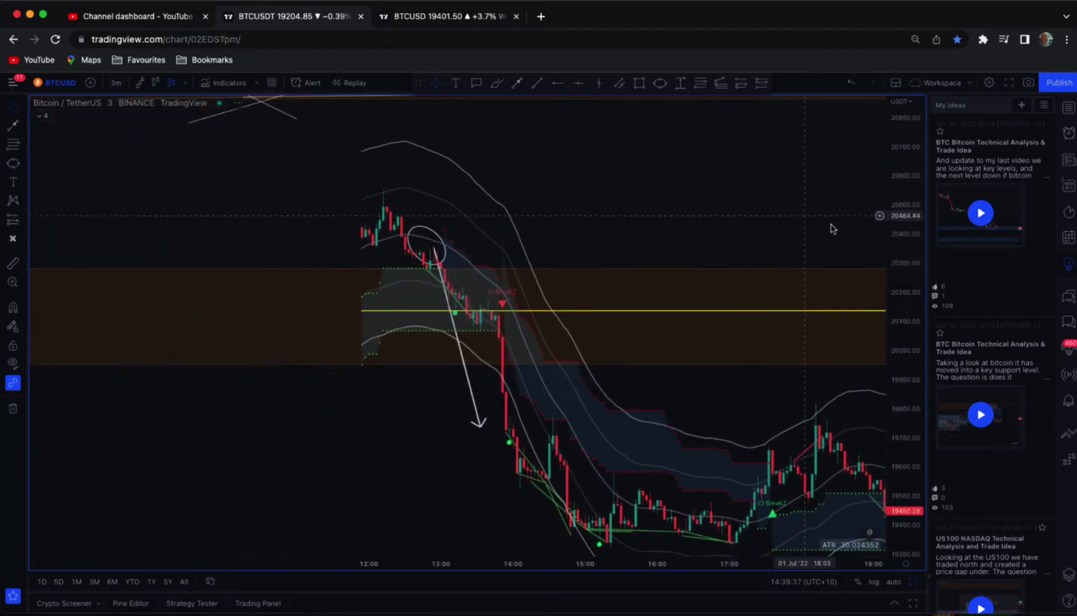
click(661, 83)
click(488, 288)
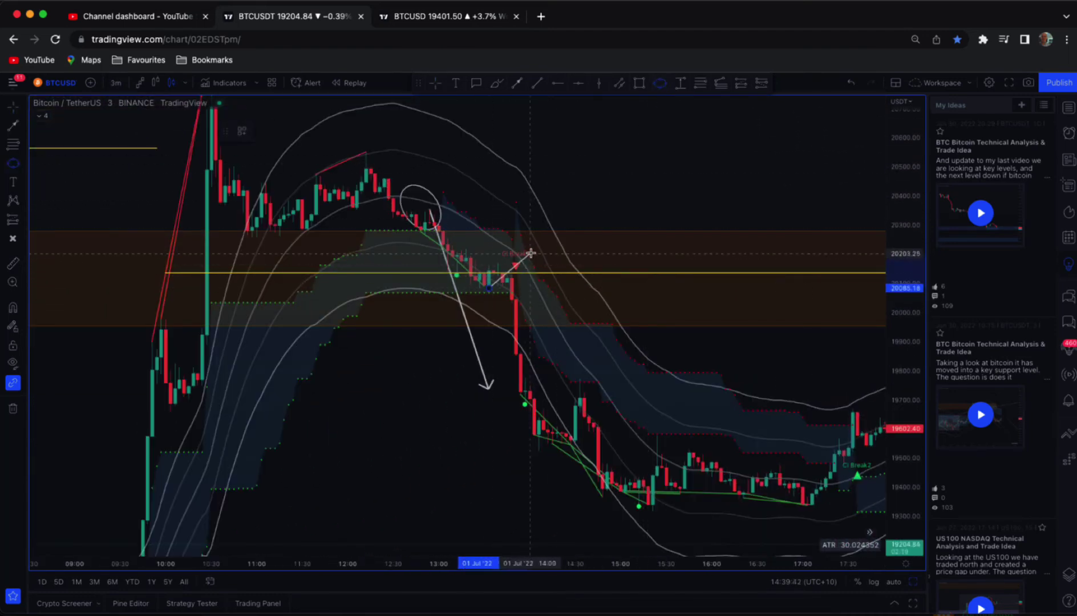
click(533, 252)
click(15, 110)
click(49, 109)
Draw an upward arrow to the yellow level near 20,900 and a horizontal arrow at the upper orange zone on the 30-minute chart
click(517, 84)
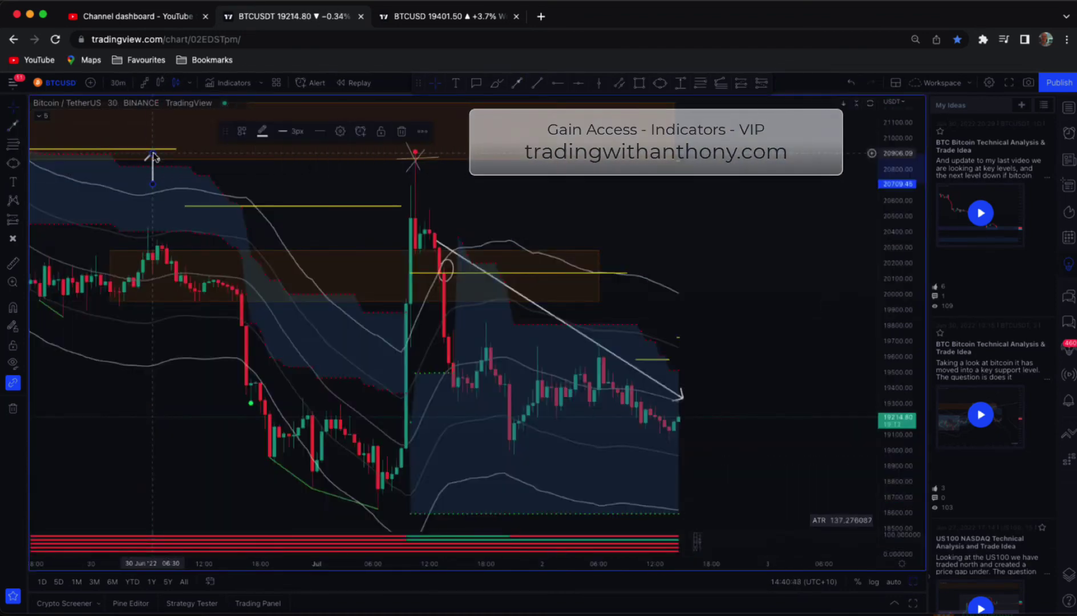
click(152, 155)
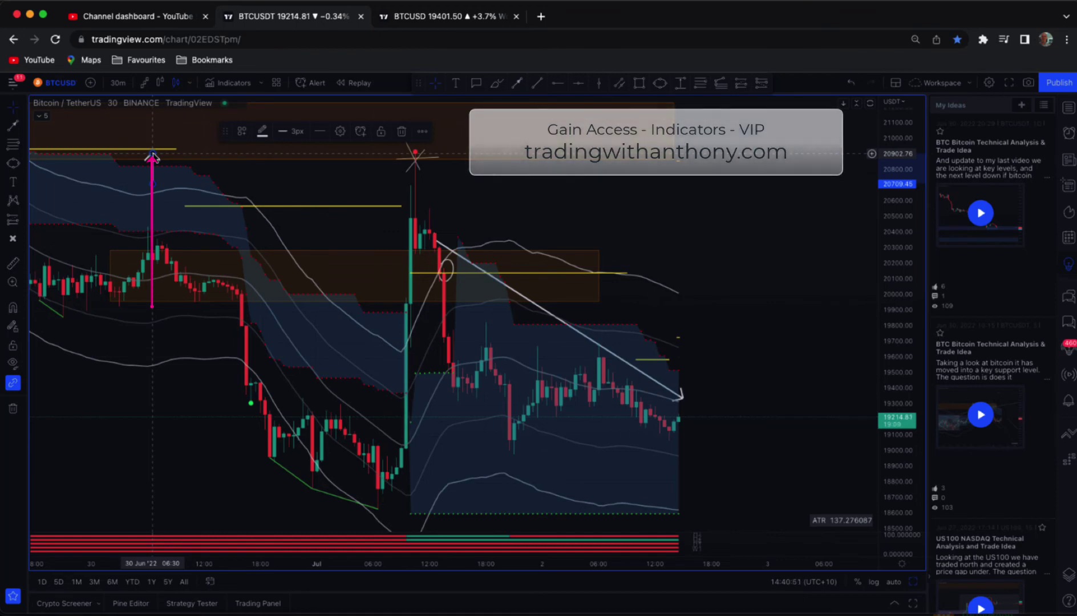
click(517, 85)
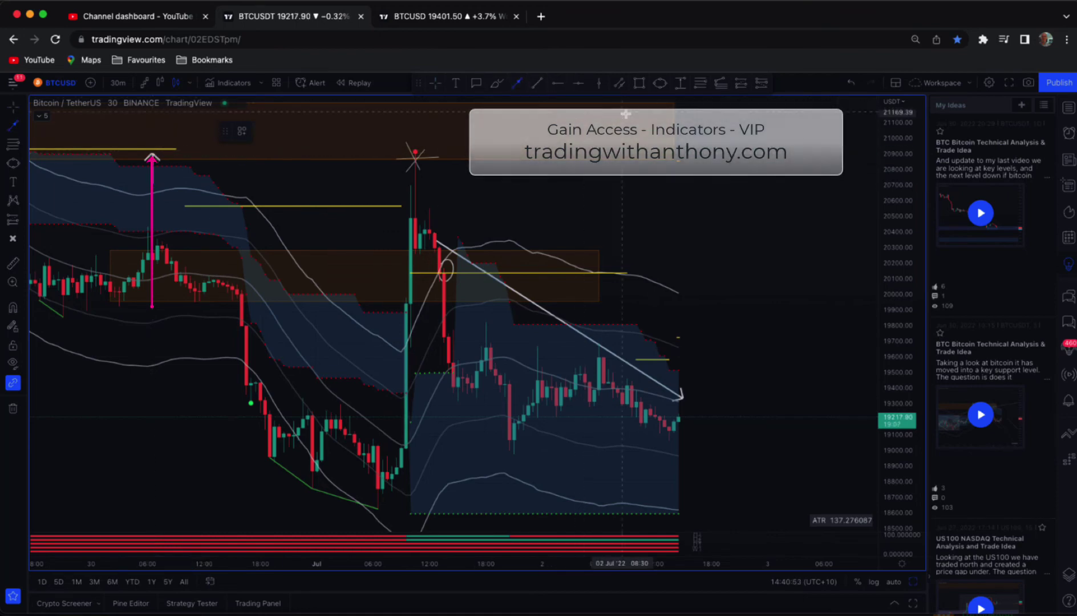
click(720, 125)
click(655, 125)
click(656, 125)
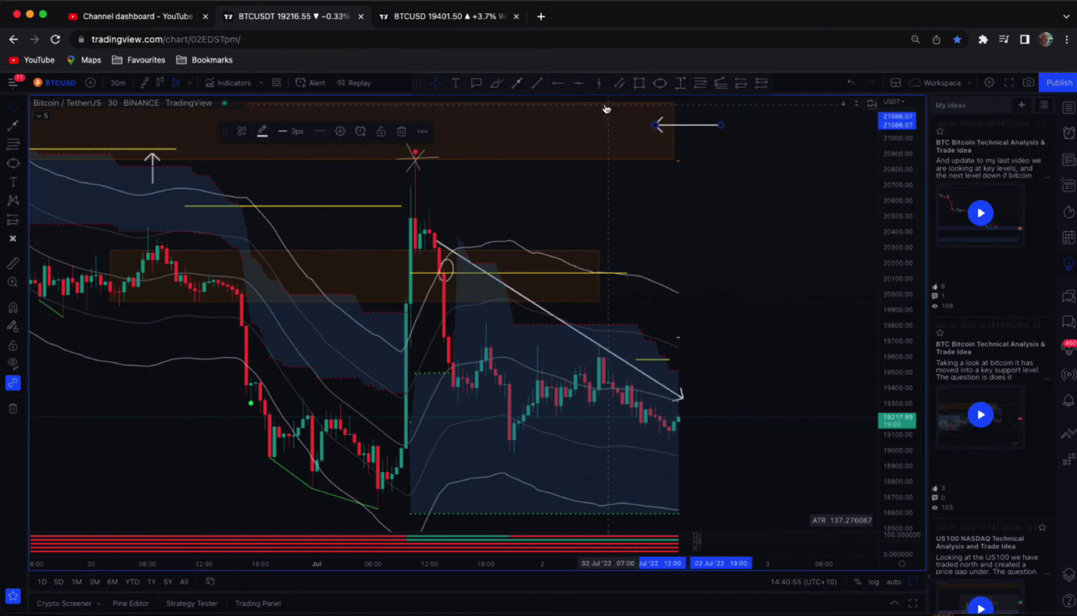
click(668, 231)
click(591, 255)
click(691, 261)
click(640, 269)
Review the two circled bearish breaks and the spike on the 3-minute chart, and switch to Discord
scroll(313, 391, up, 3)
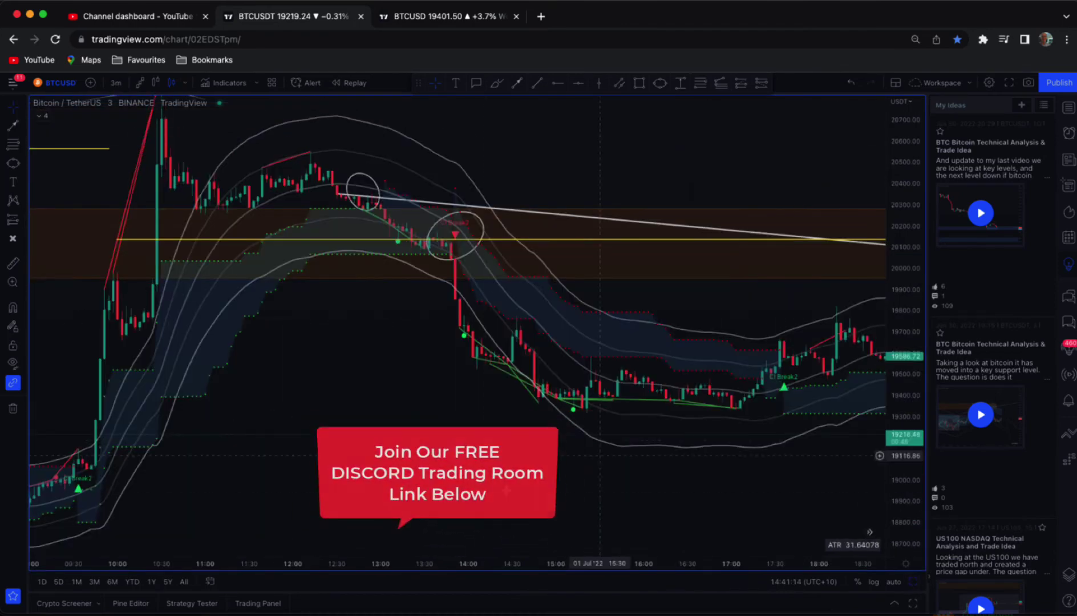
scroll(433, 427, down, 2)
scroll(409, 411, up, 1)
drag(413, 417, 487, 475)
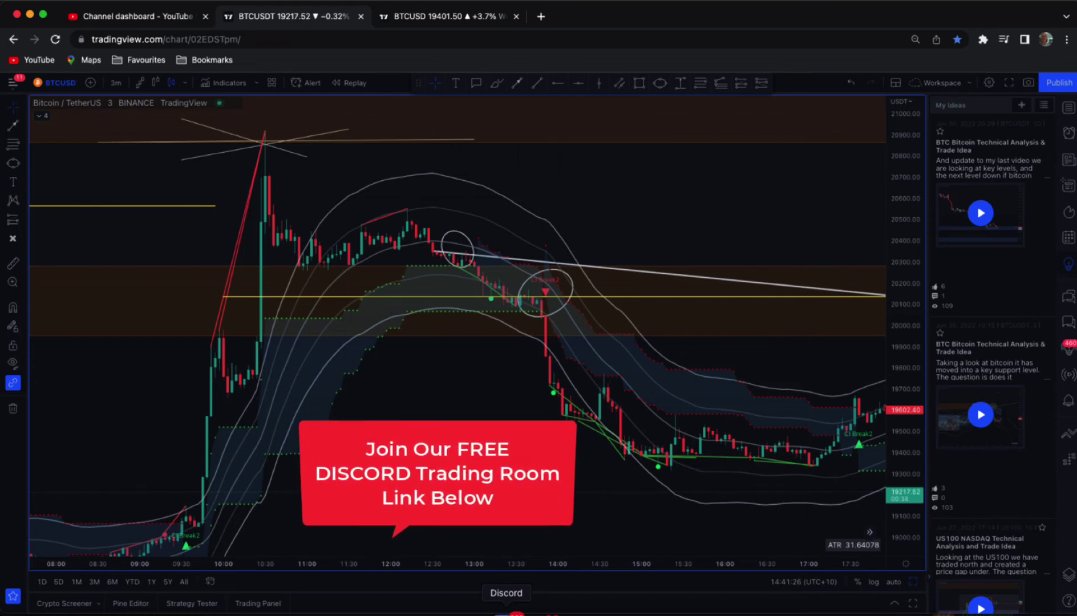
click(506, 613)
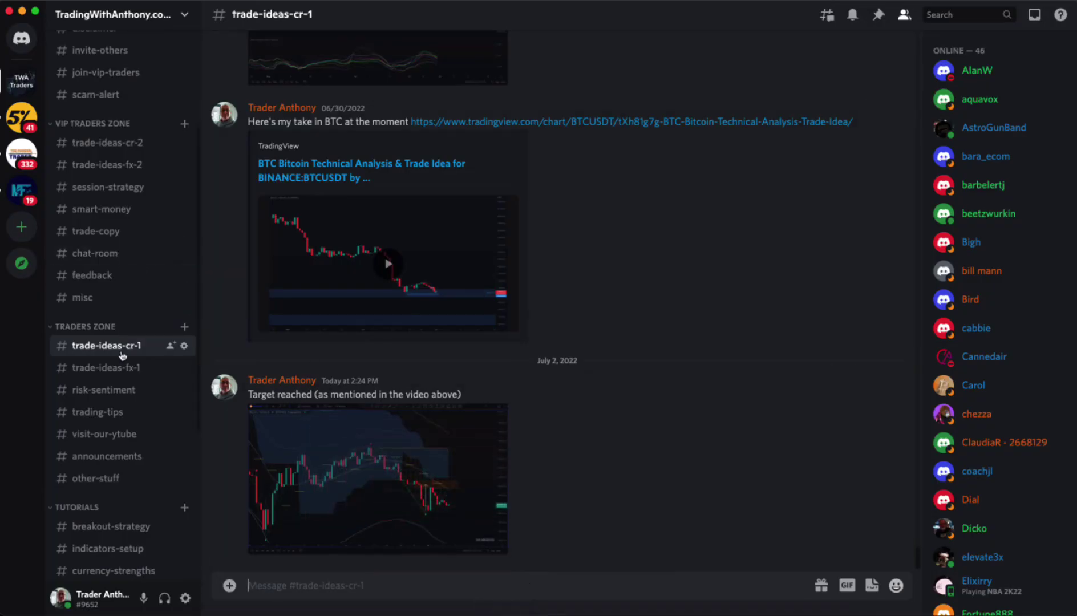
Switch between the trade-ideas-fx-1 and trade-ideas-cr-1 channels in the Traders Zone, and look through the recent posts in trade-ideas-fx-1
click(91, 368)
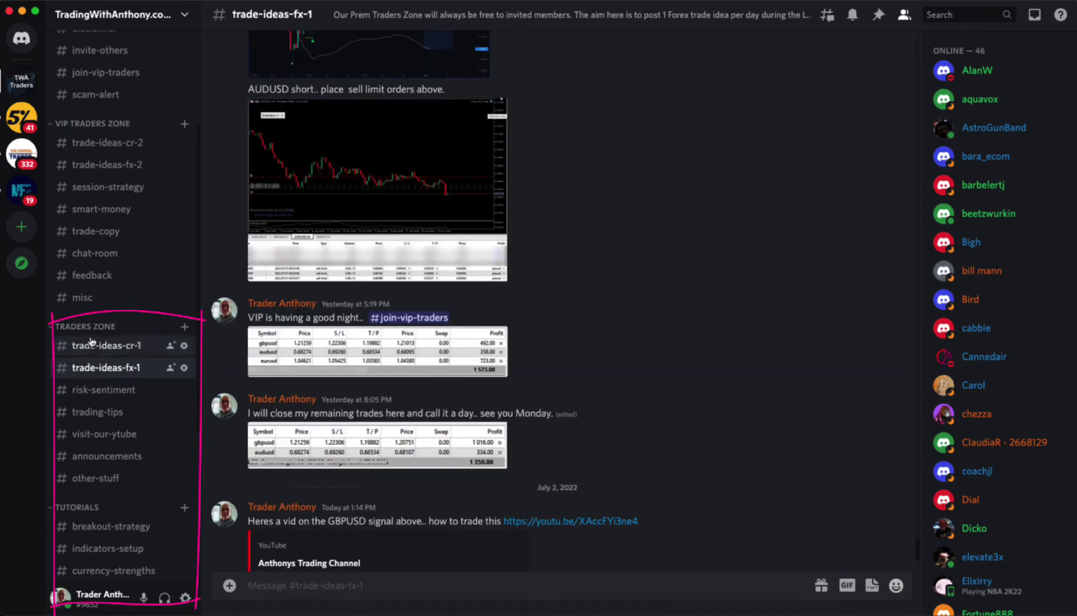
click(96, 347)
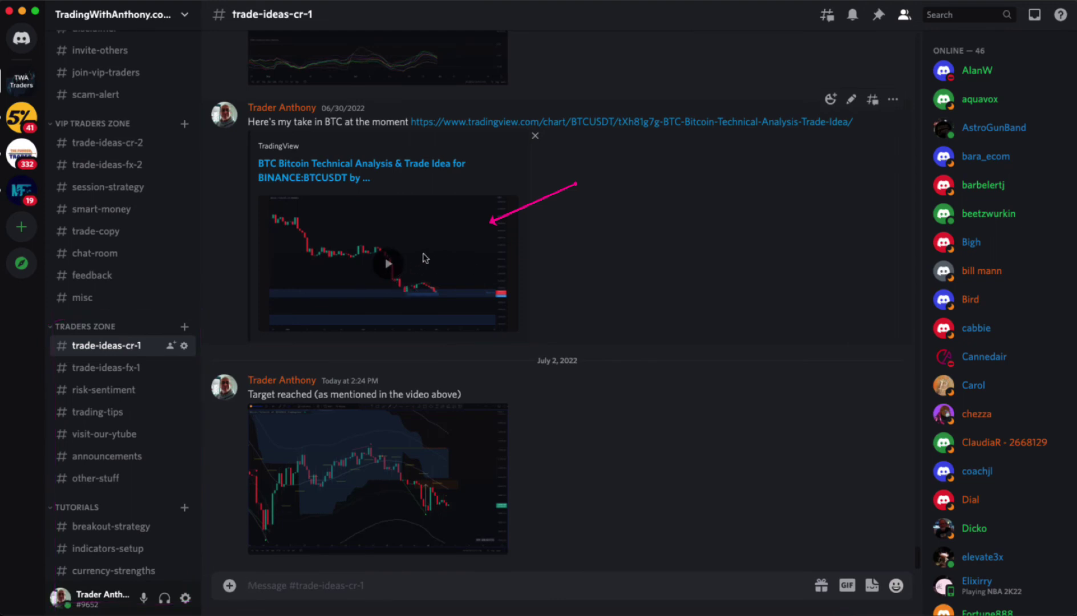
click(100, 371)
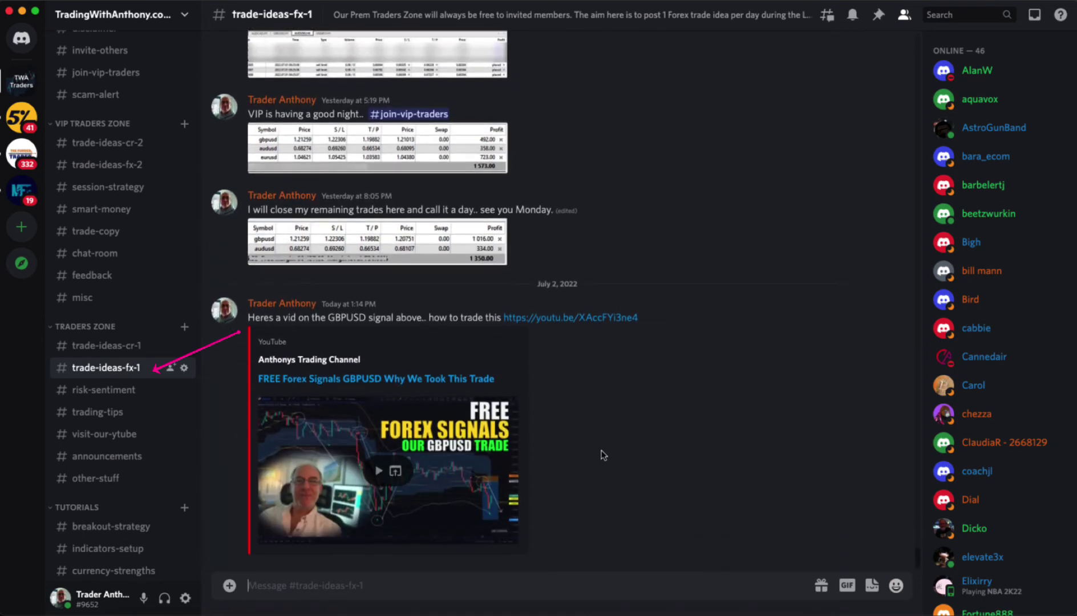
scroll(596, 442, up, 2)
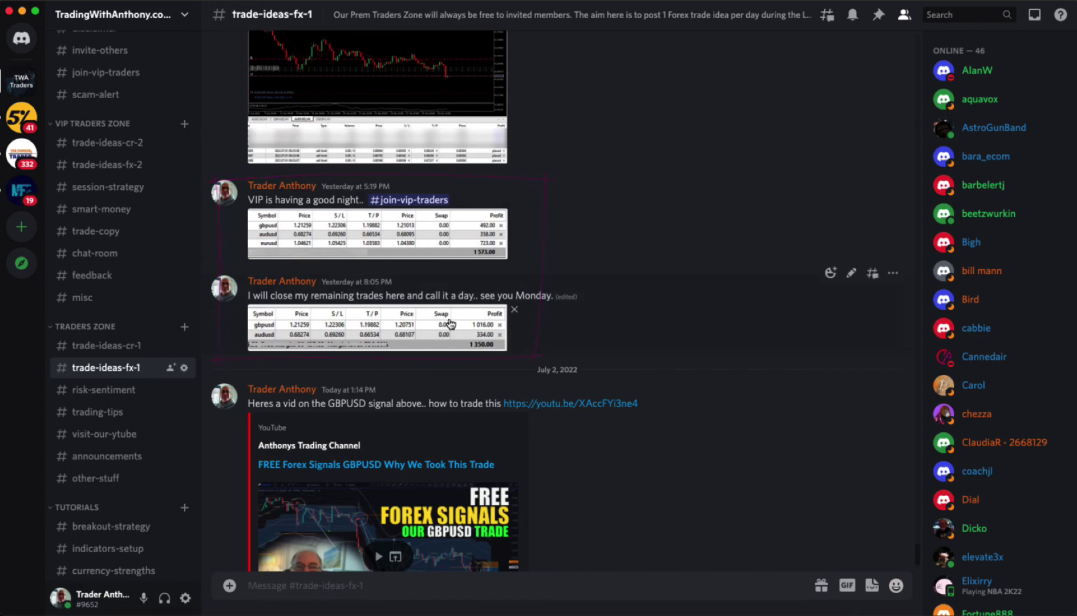
scroll(646, 286, up, 7)
scroll(648, 286, down, 6)
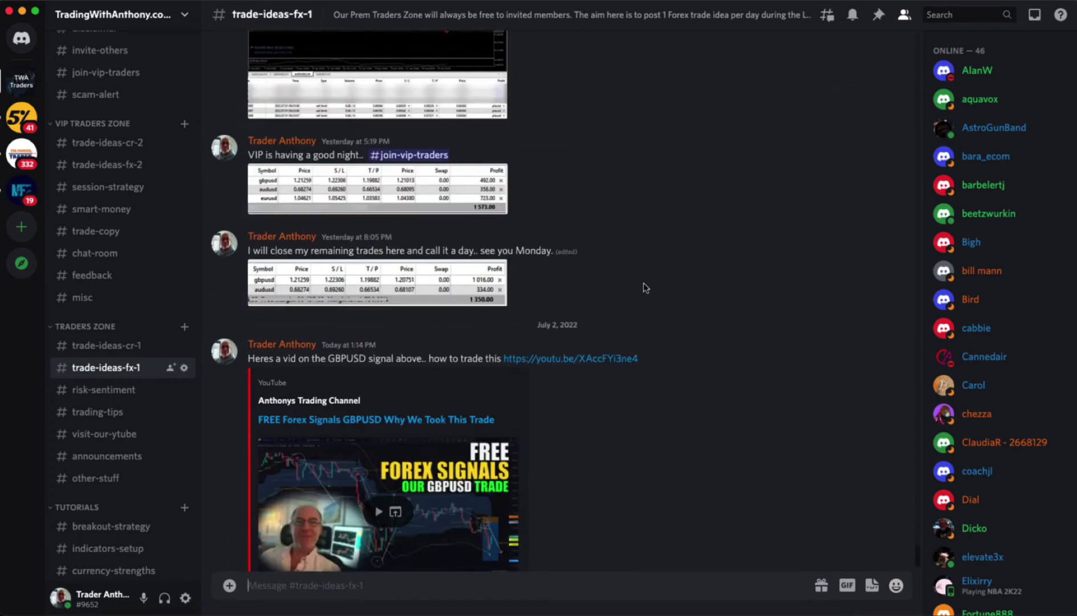
scroll(627, 297, down, 1)
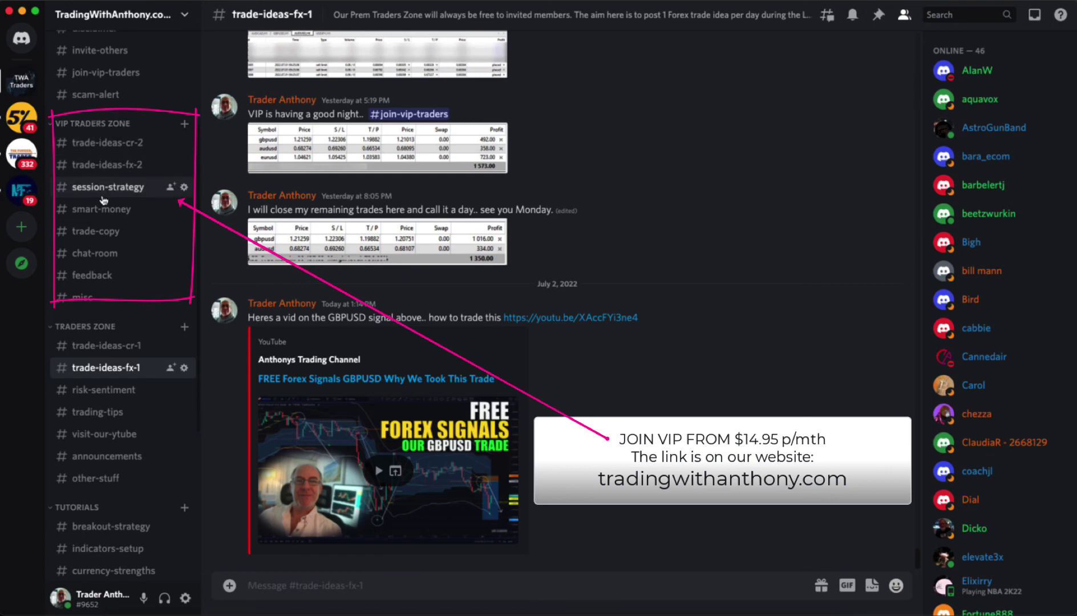
Review the VIP membership plans on the tradingwithanthony.com store page in the browser, highlighting the price of the 12-monthly plan
drag(641, 225, 670, 222)
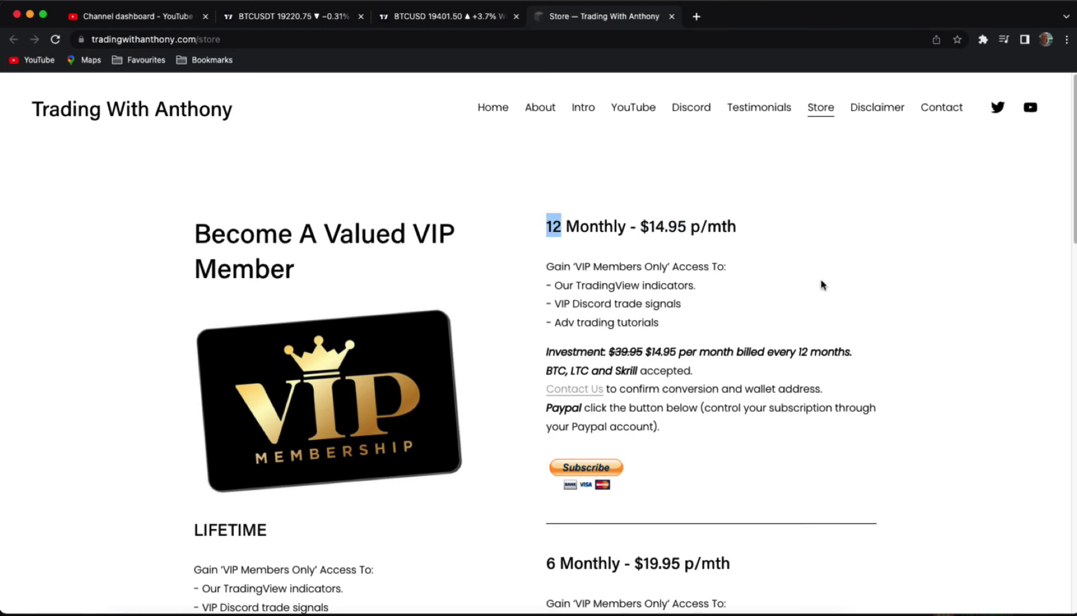
scroll(819, 290, down, 5)
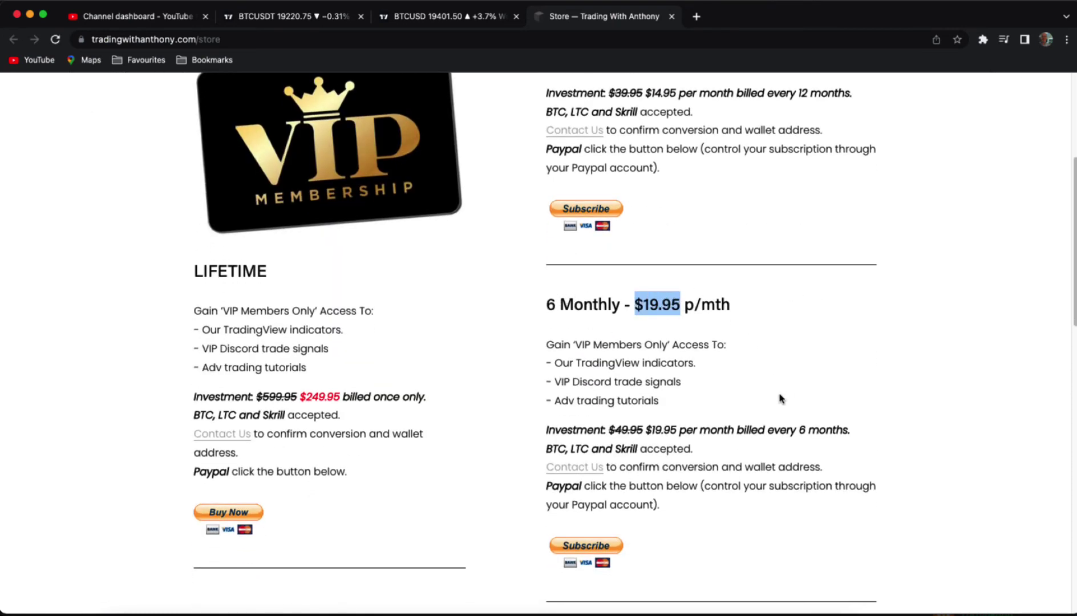
scroll(780, 398, down, 7)
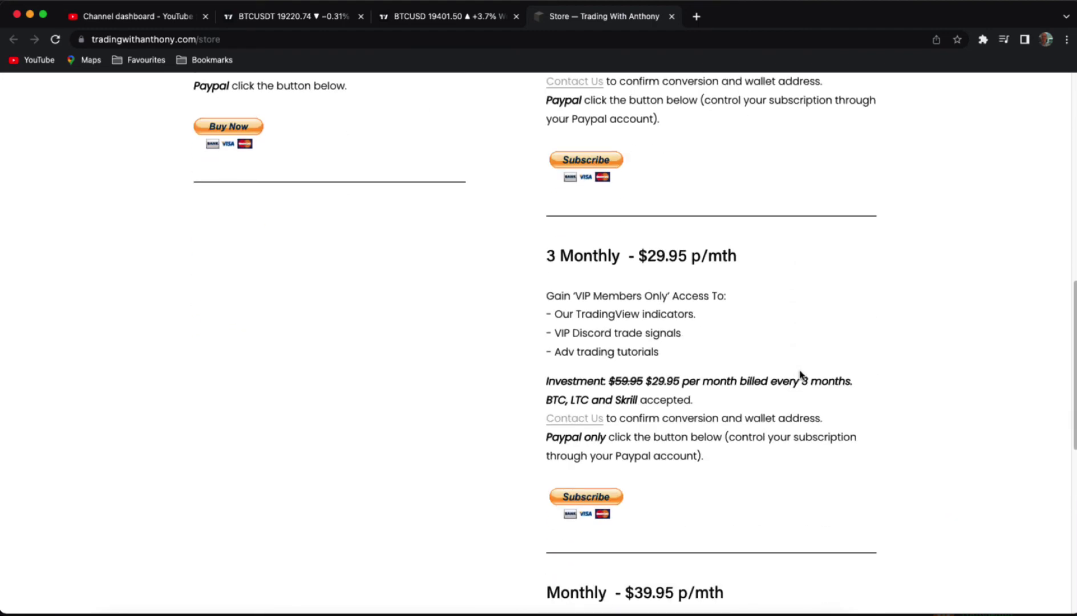
scroll(799, 375, up, 12)
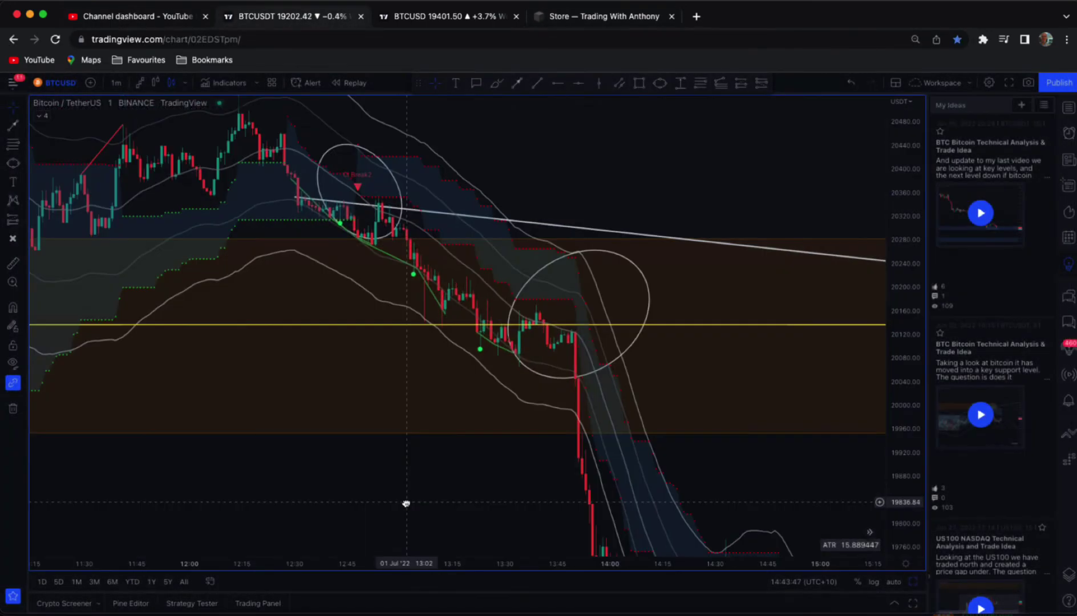
Return to the BTCUSDT 1-minute chart and examine the two circled areas and the sell-off after them on 1 July
drag(404, 503, 598, 536)
drag(740, 154, 670, 202)
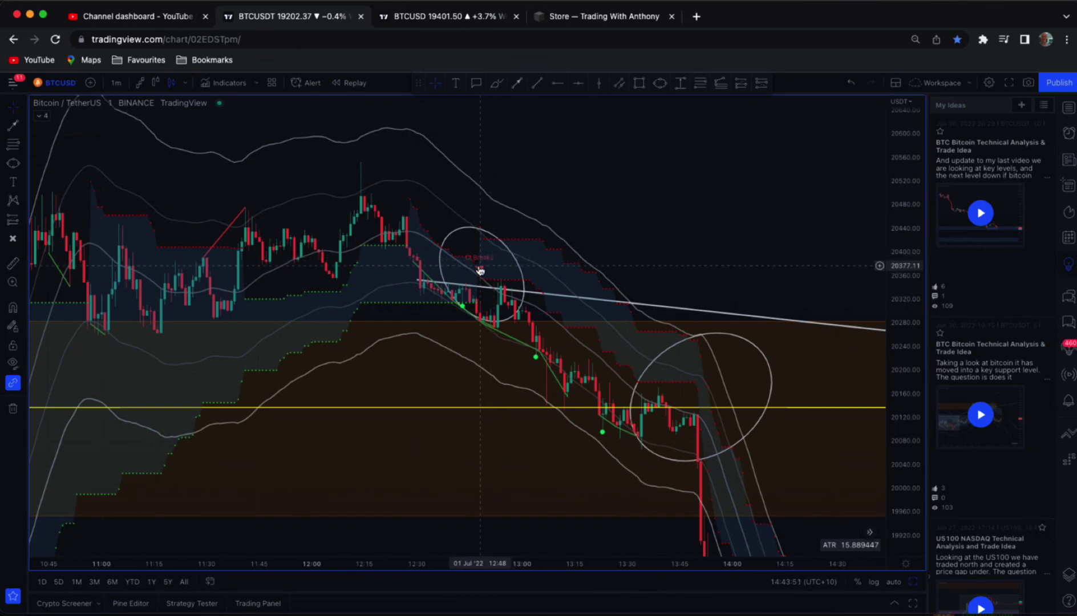
drag(601, 190, 653, 209)
scroll(665, 173, up, 1)
drag(656, 171, 709, 180)
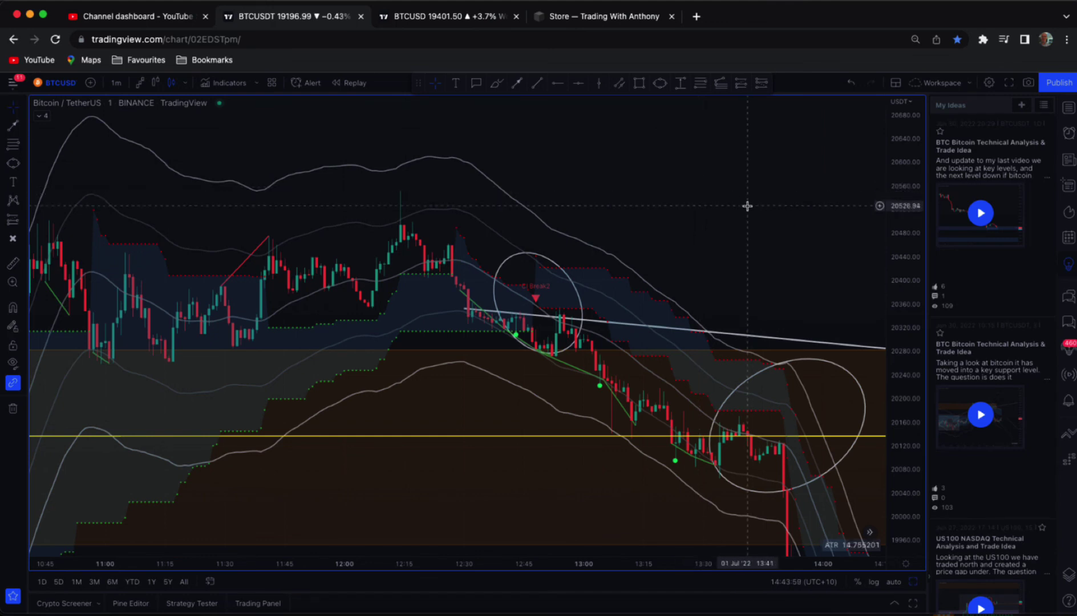
scroll(762, 197, down, 3)
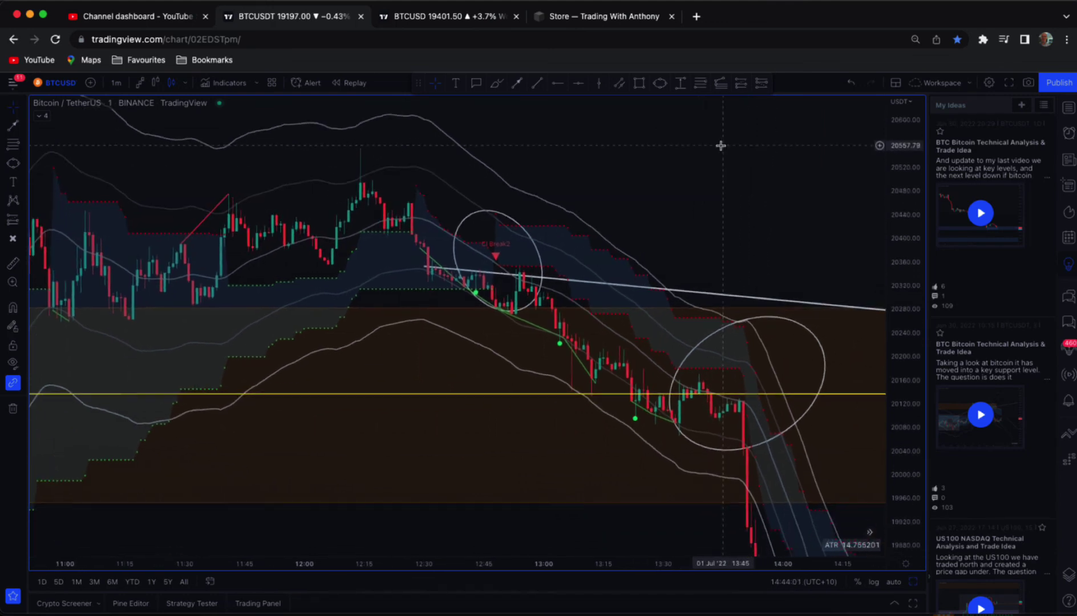
scroll(742, 154, down, 3)
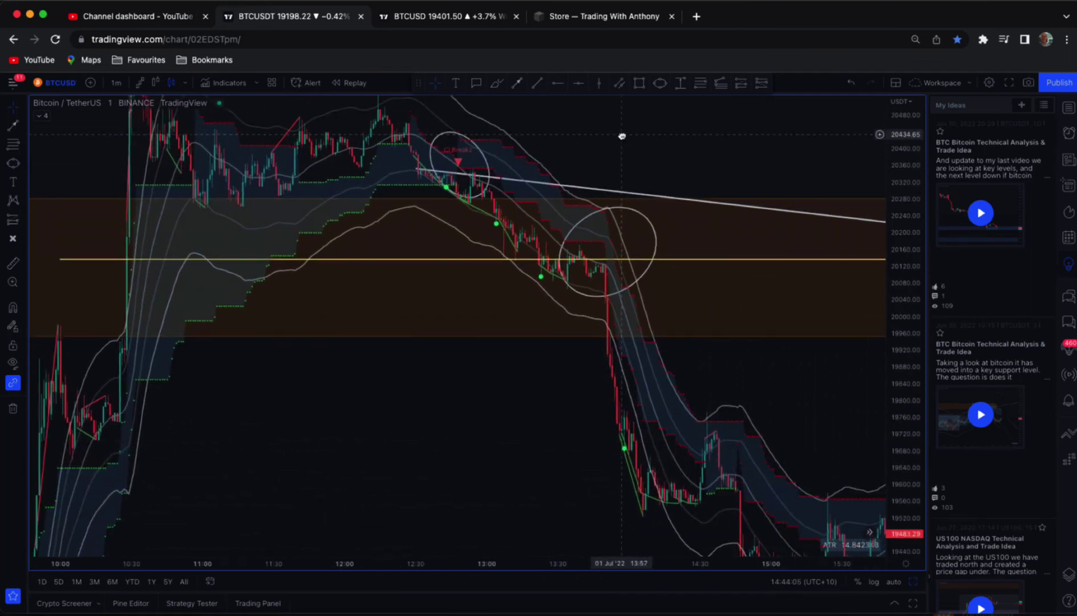